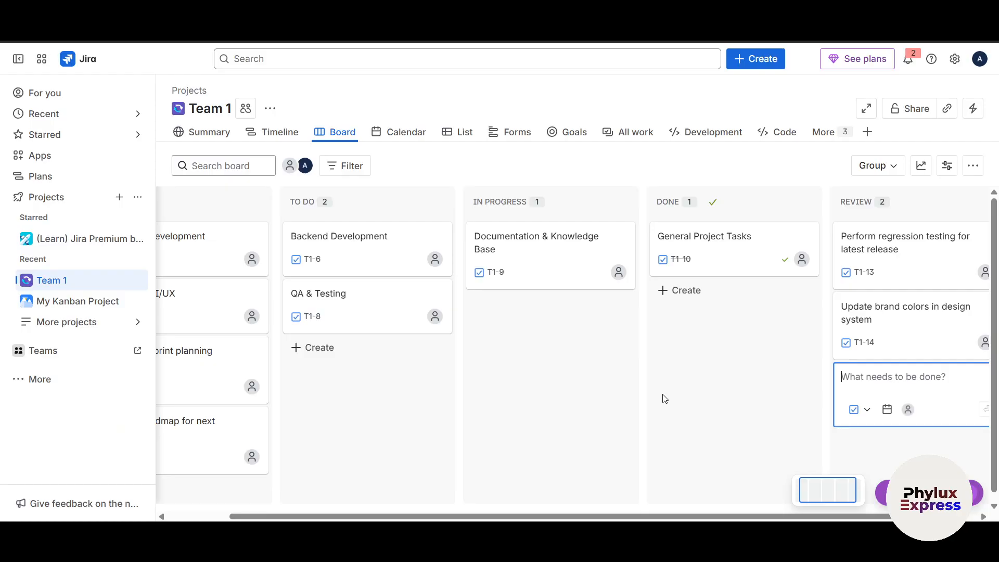
scroll(694, 483, "right", 3)
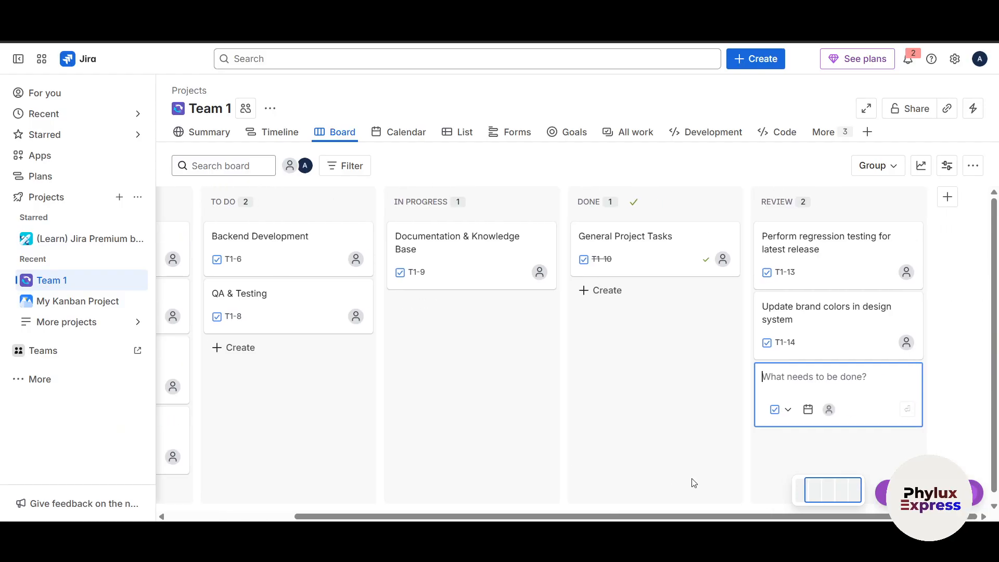
scroll(694, 482, "left", 5)
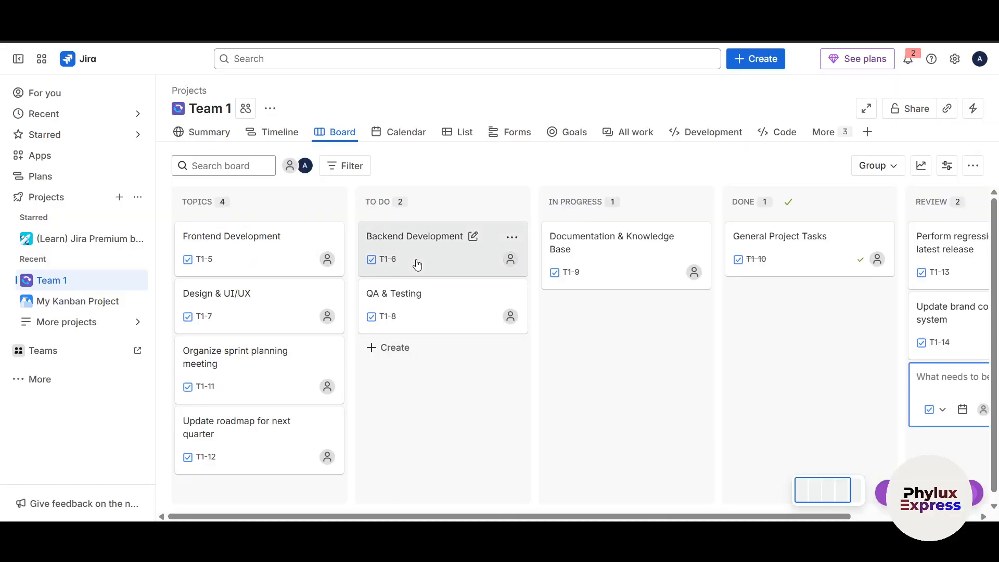
key("c")
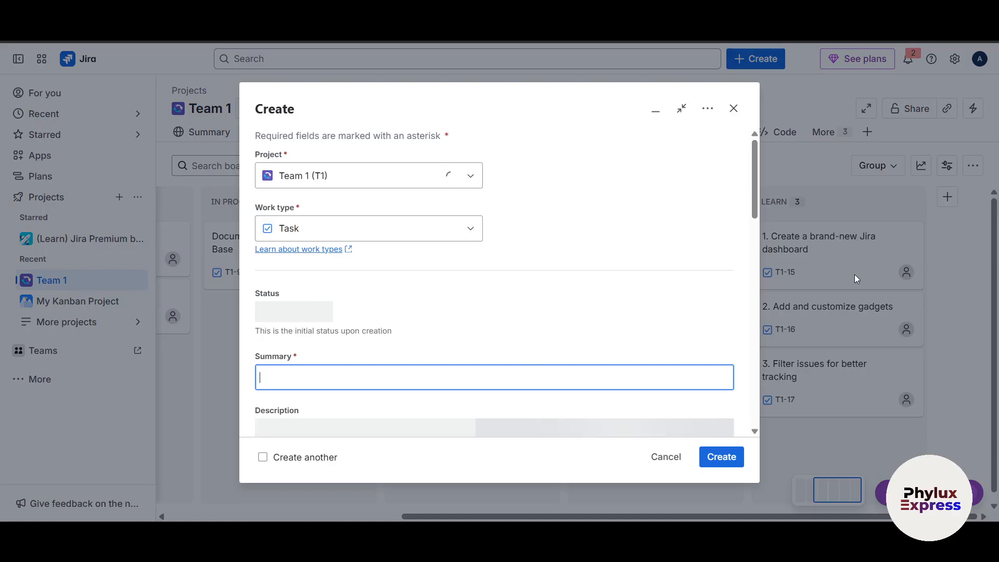
left_click(855, 274)
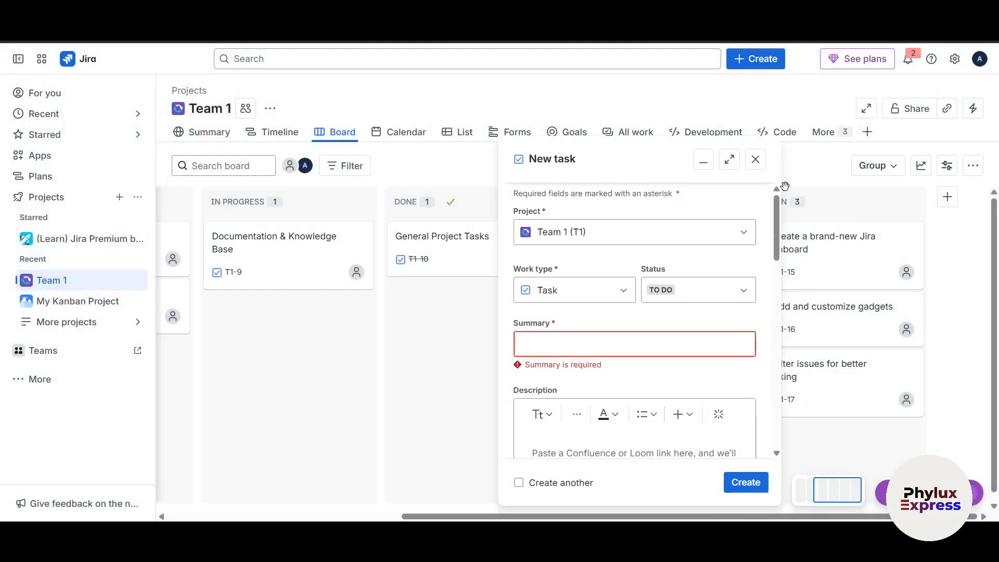
left_click(756, 158)
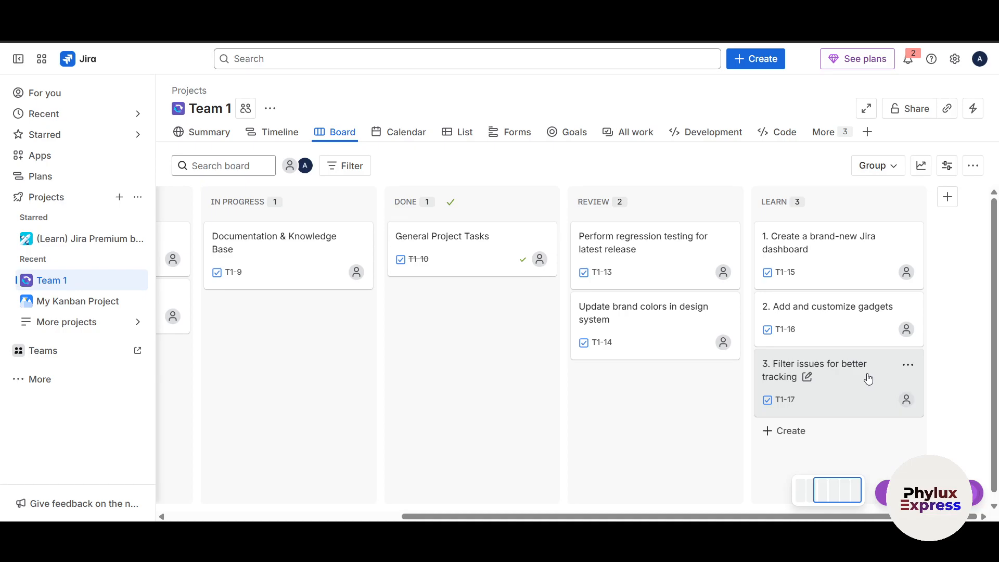
scroll(486, 394, "left", 5)
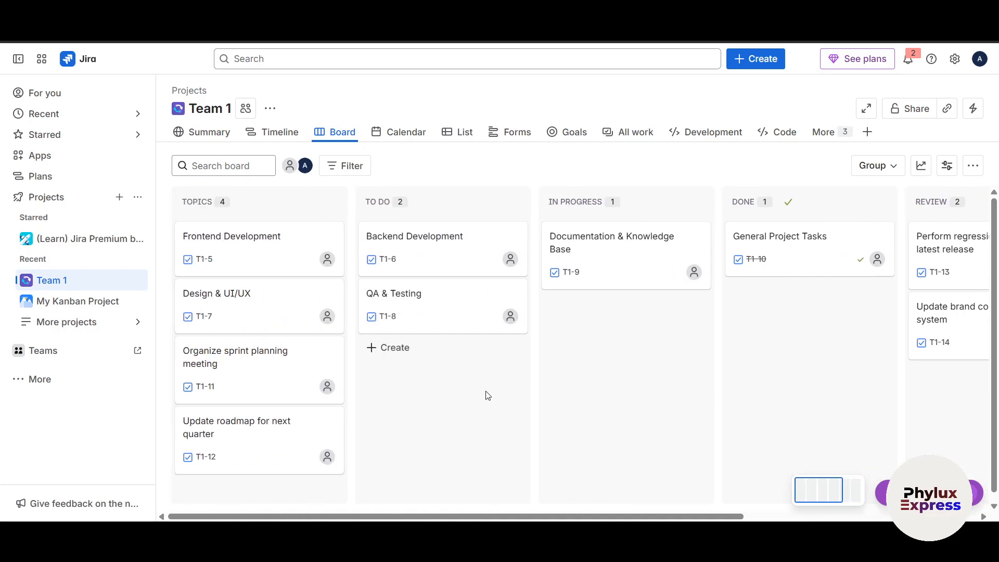
left_click(756, 59)
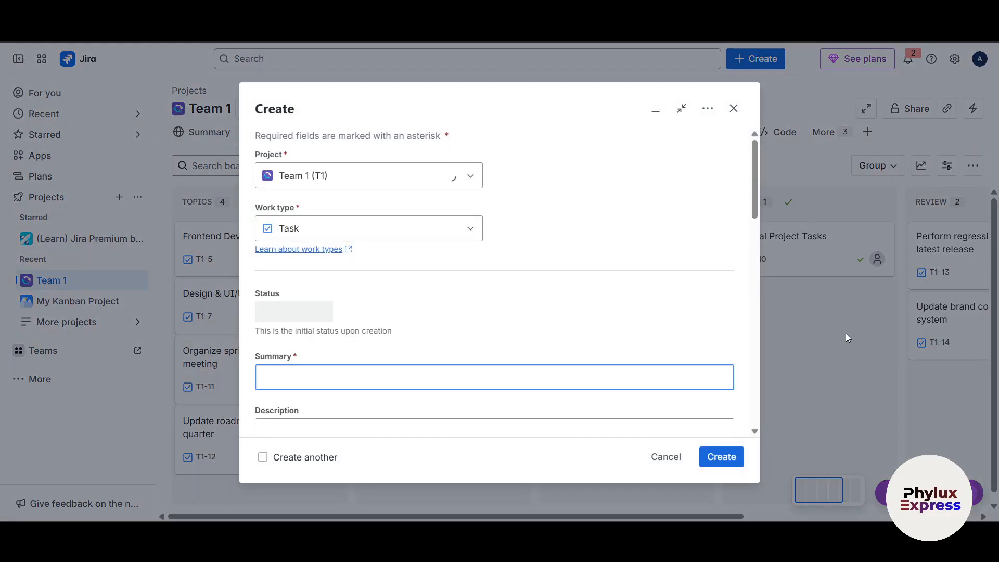
left_click(800, 344)
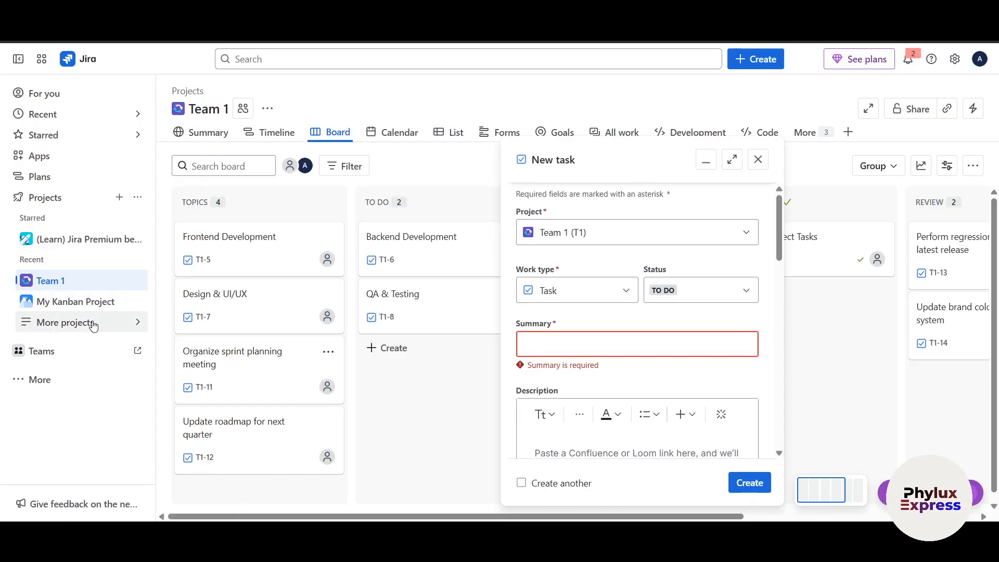
- Open the Dashboards overview and start a new dashboard named "Marketing Progress", leaving the description empty
left_click(115, 201)
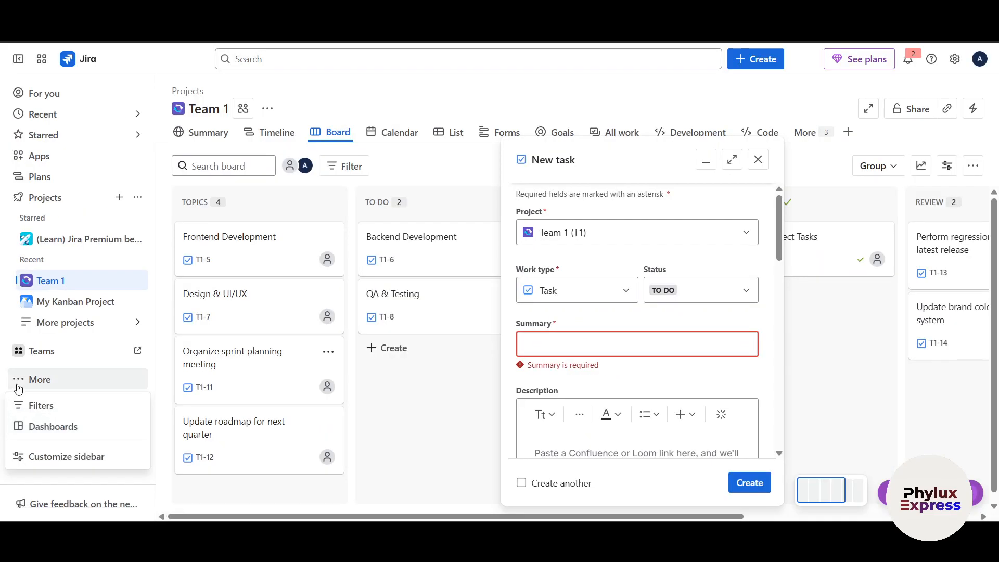
left_click(38, 426)
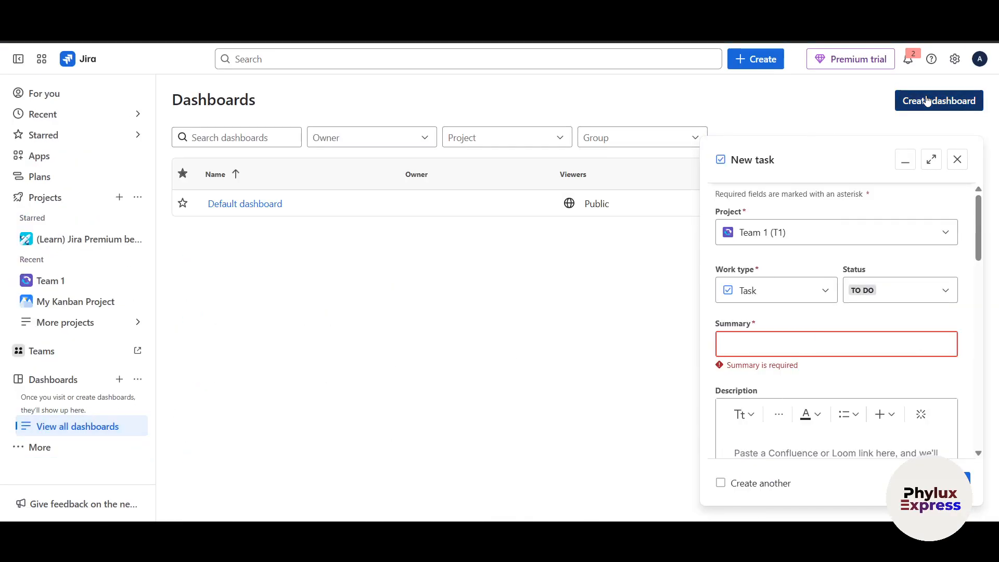
left_click(910, 100)
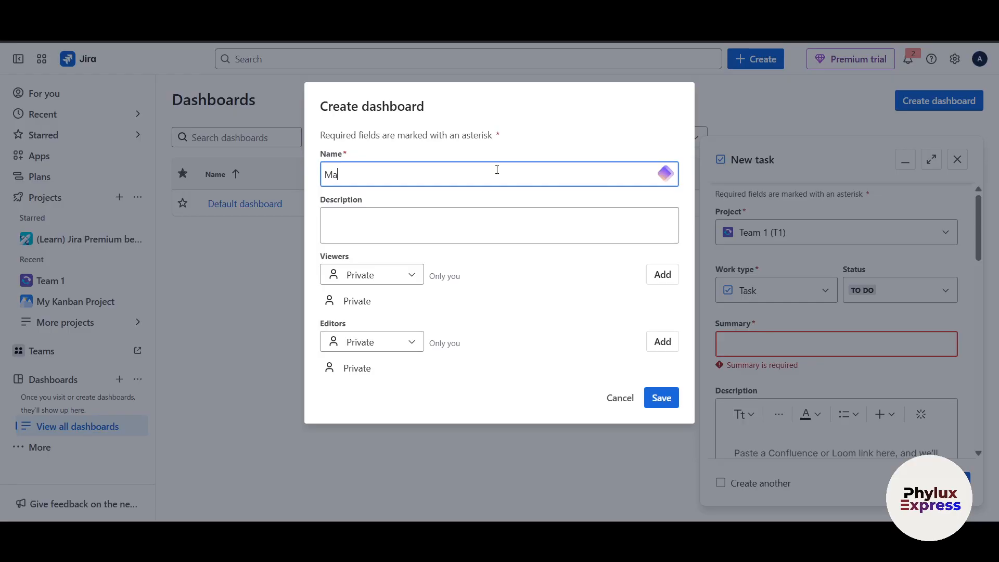
type("ng Progress")
left_click(430, 229)
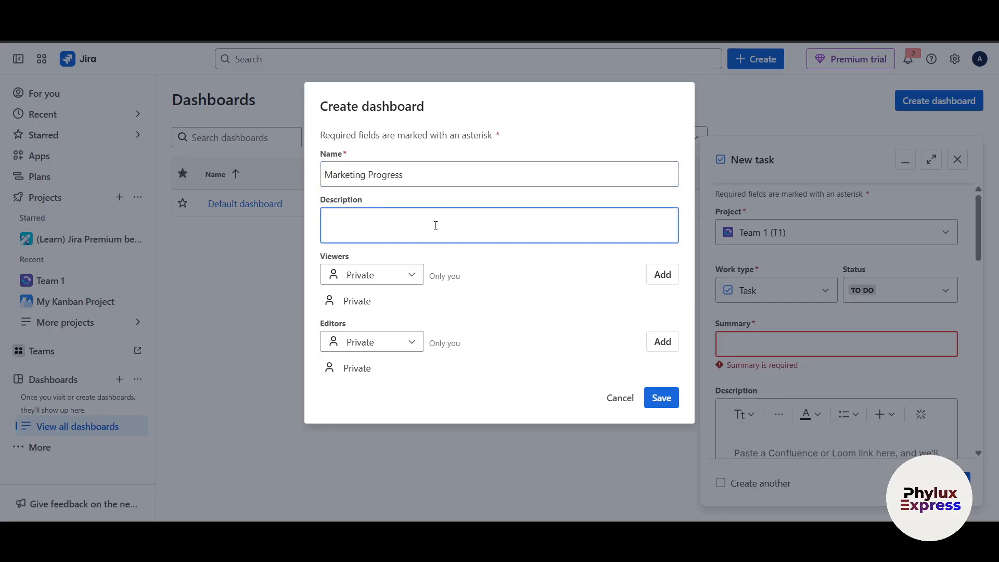
- Choose My organization for viewers and the org-admins group for editors, save the dashboard, and dismiss the leftover new task form
left_click(364, 275)
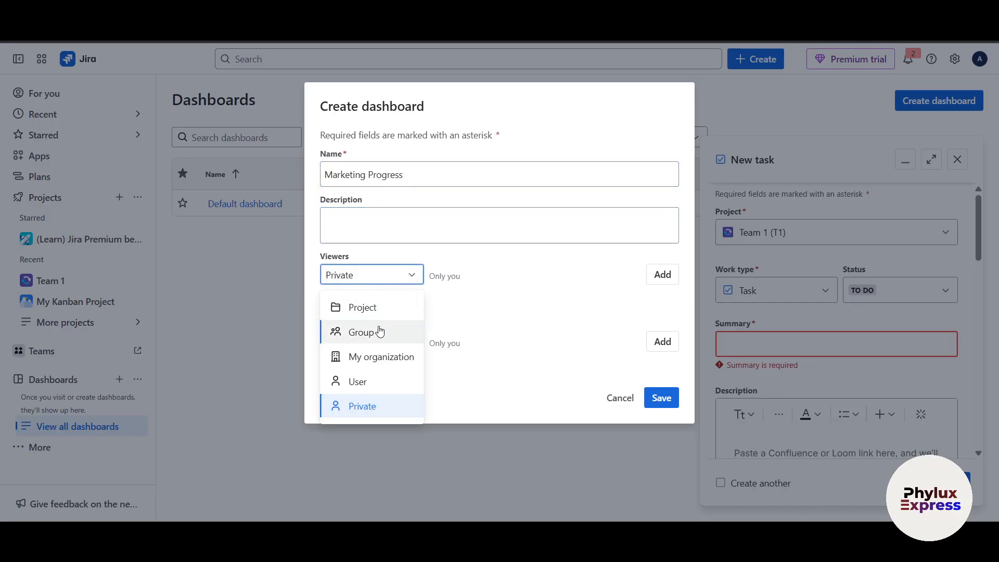
left_click(385, 358)
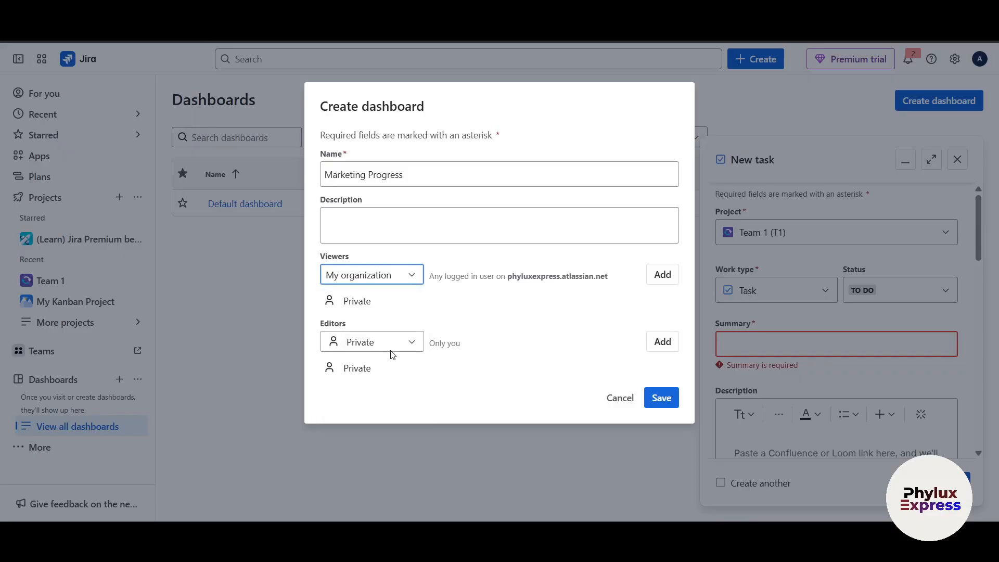
left_click(396, 341)
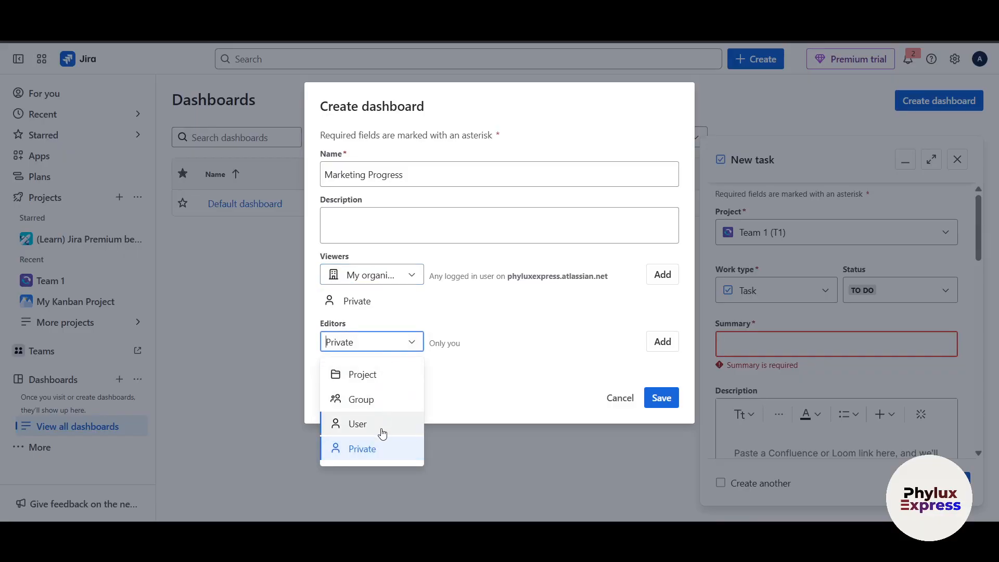
left_click(366, 399)
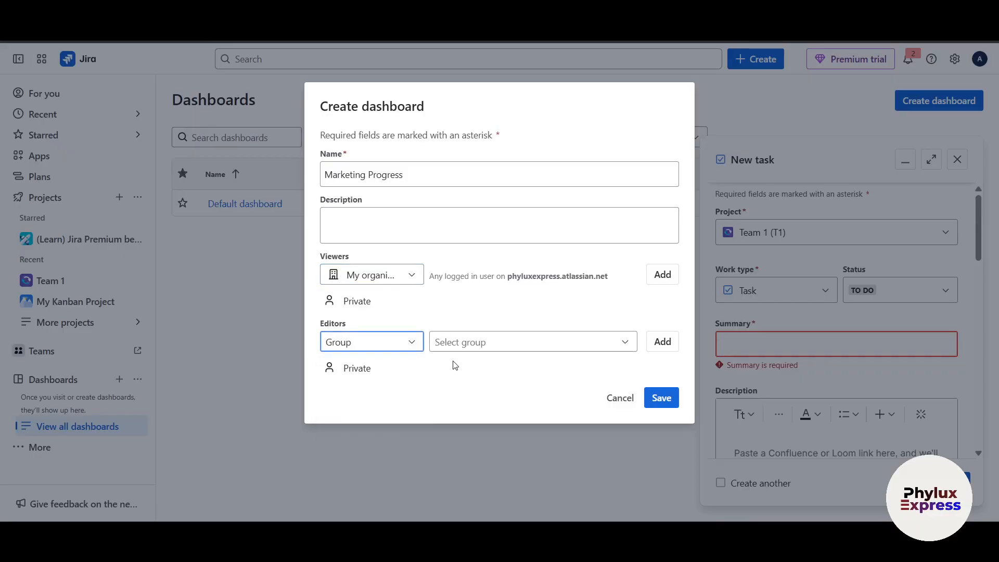
left_click(488, 341)
left_click(493, 376)
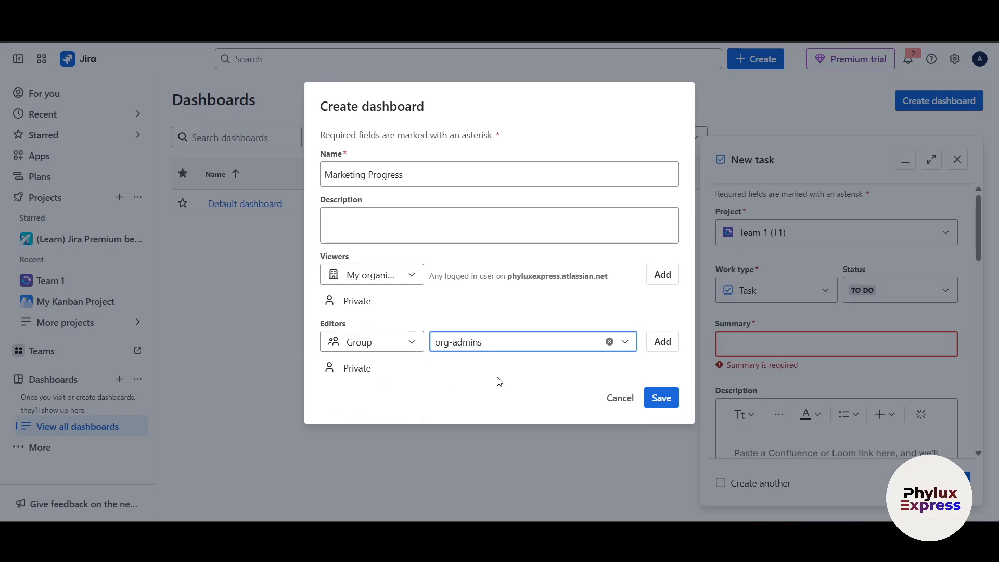
left_click(657, 404)
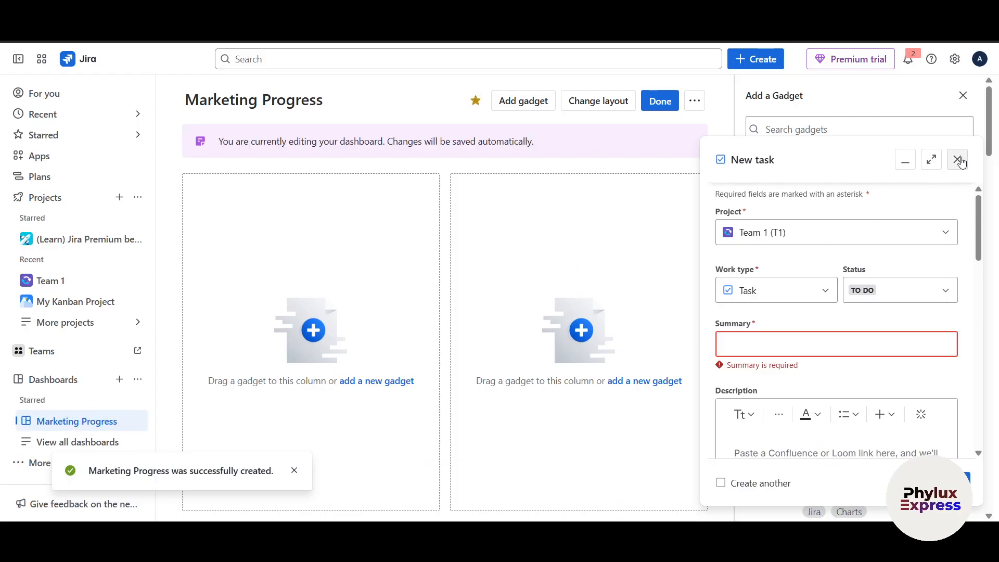
left_click(959, 160)
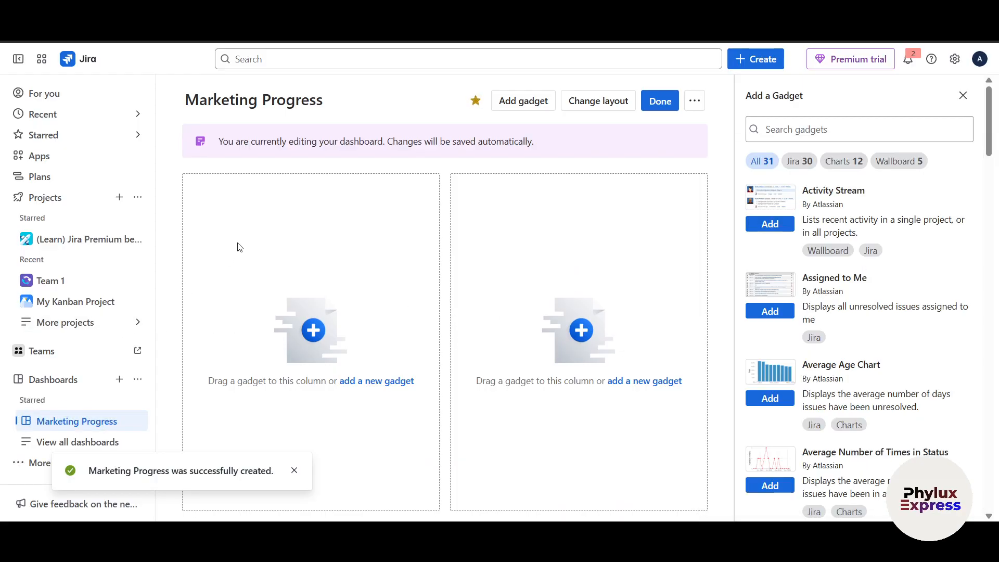
- Look through the list of gadgets available for the Marketing Progress dashboard
scroll(830, 223, "down", 3)
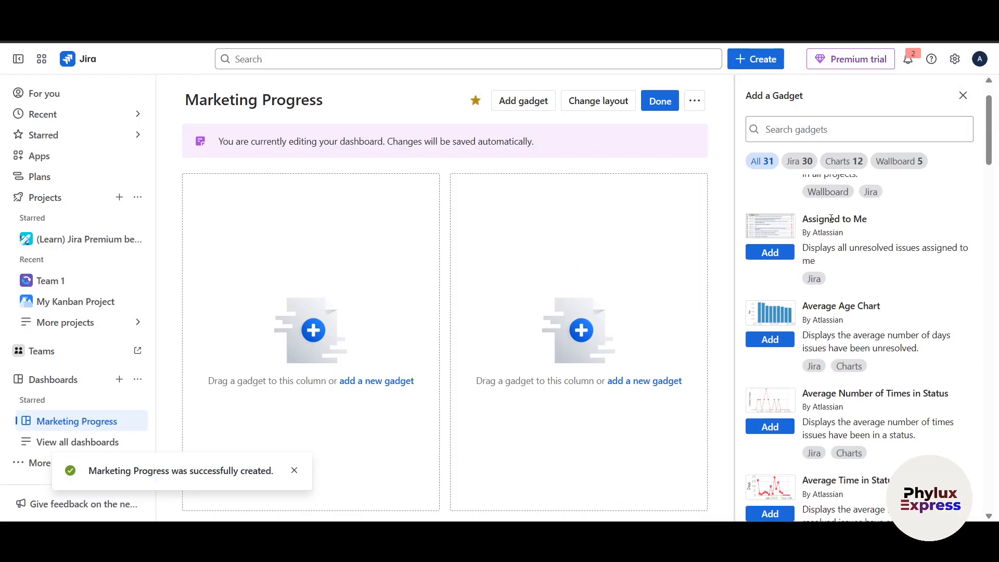
scroll(830, 222, "down", 5)
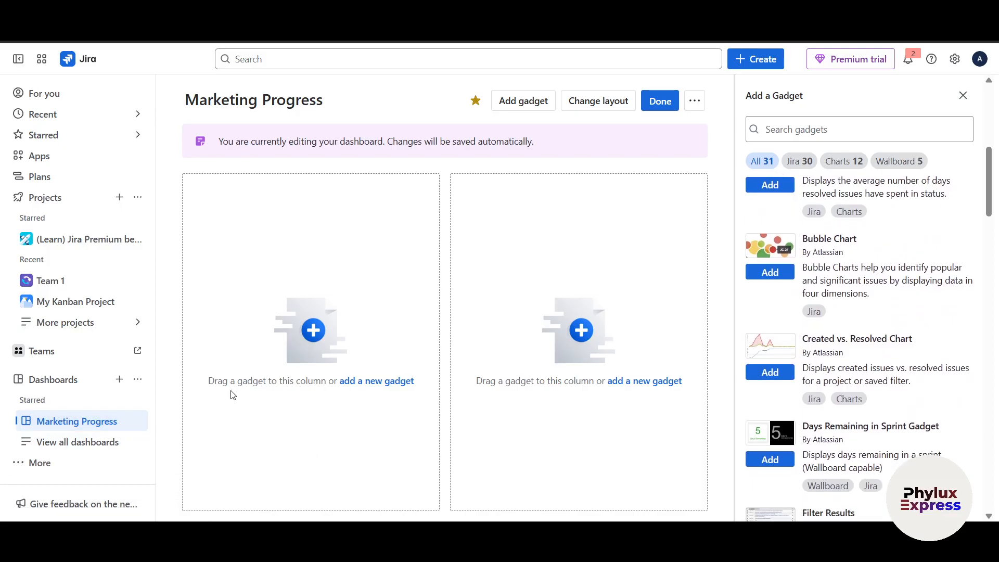
scroll(808, 334, "up", 8)
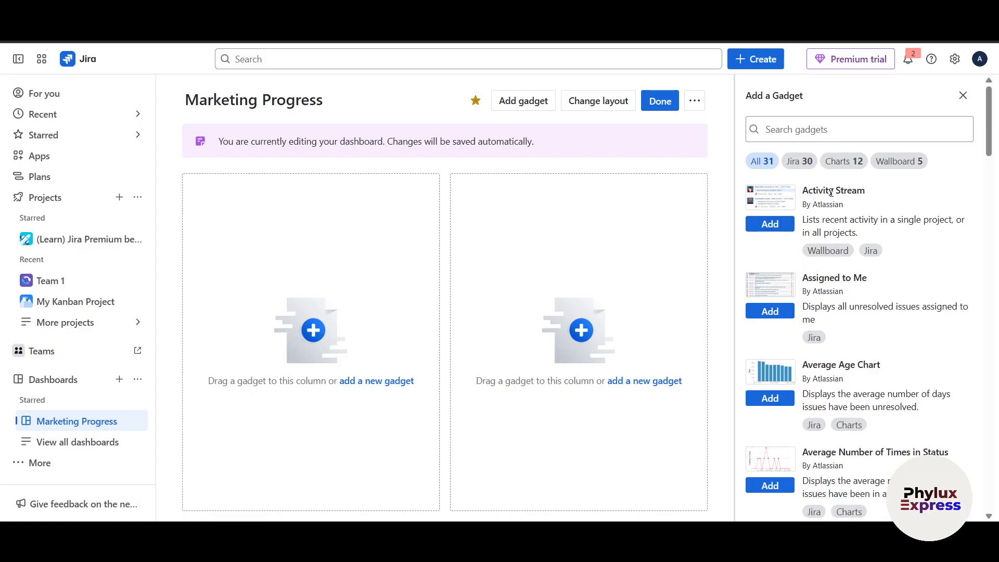
scroll(854, 213, "down", 1)
scroll(854, 246, "up", 1)
key("c")
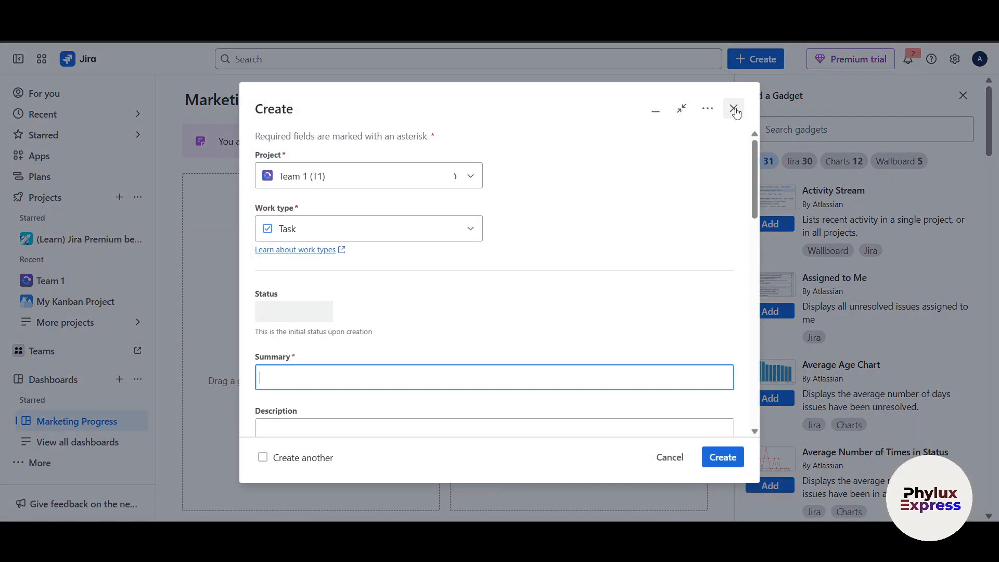
left_click(734, 109)
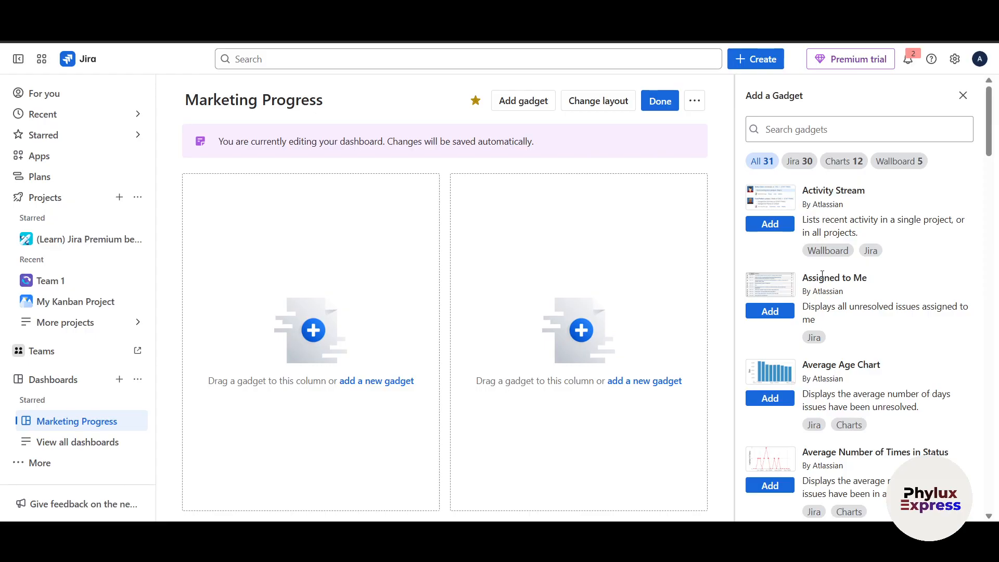
scroll(822, 276, "down", 2)
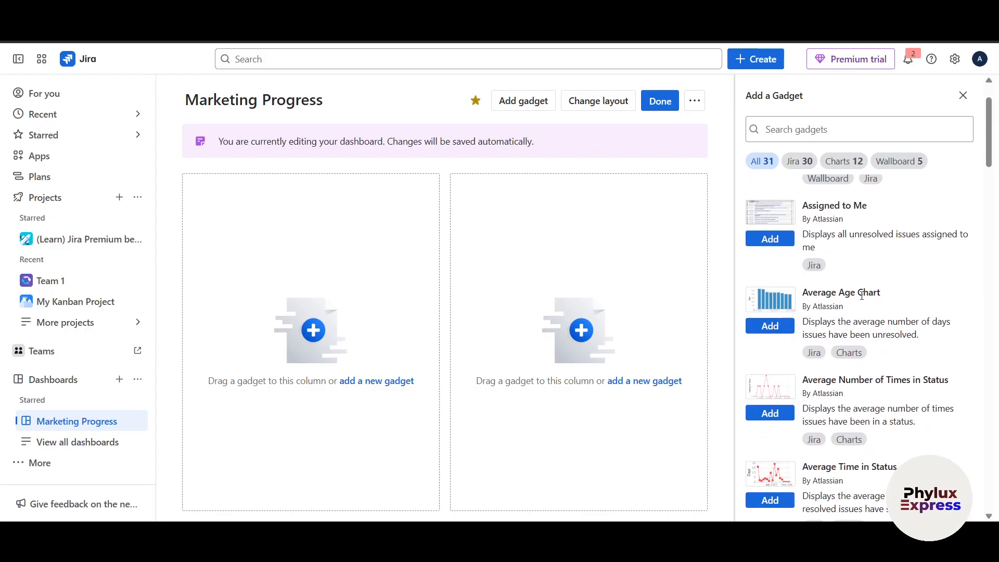
scroll(862, 295, "down", 6)
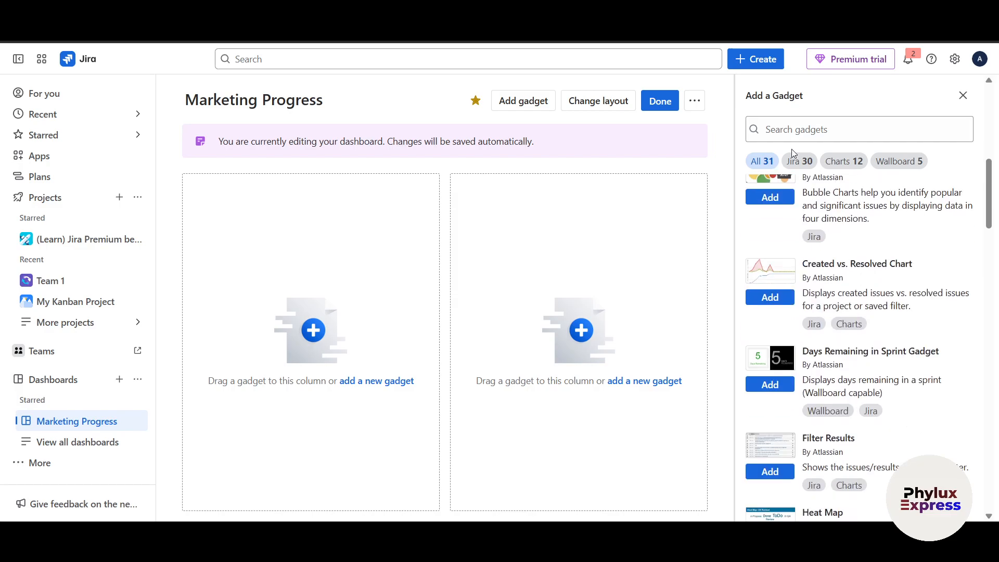
- Search the available gadgets for "mar", then shorten the search text to "m"
left_click(797, 121)
type("mar")
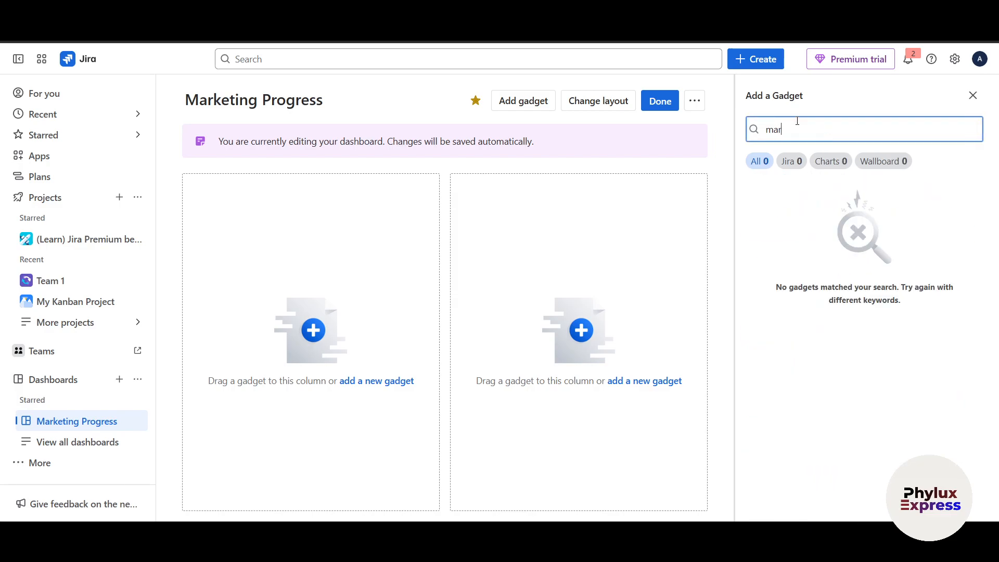
key("BackSpace")
key("BackSpace")
- Filter the gadgets to the Wallboard category and add the Activity Stream gadget to the dashboard
left_click(836, 162)
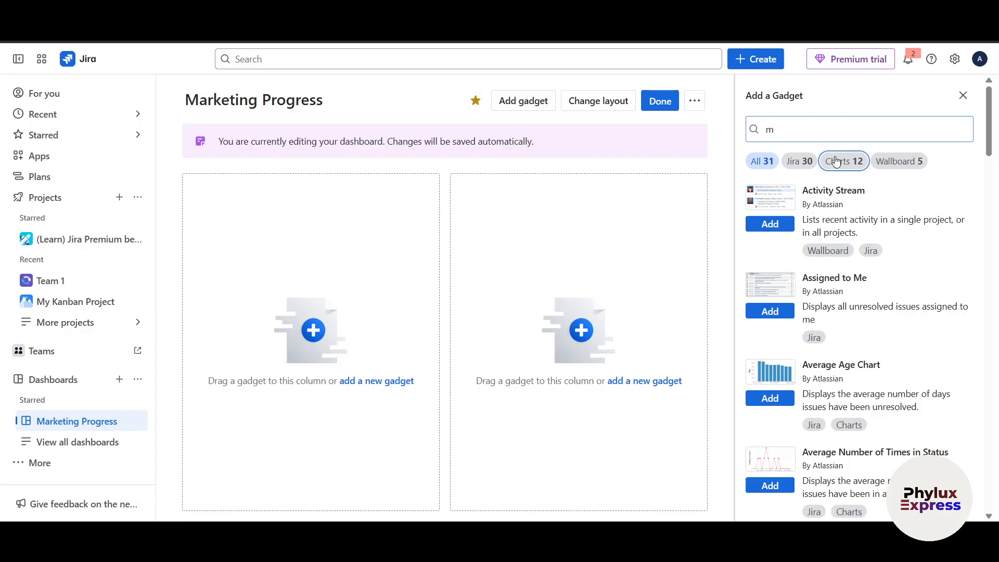
left_click(905, 164)
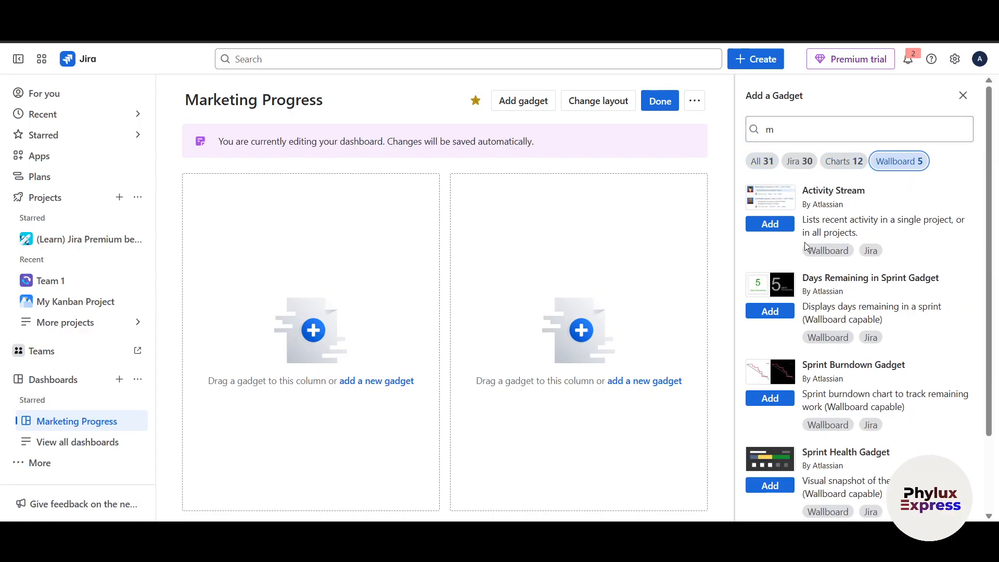
left_click(777, 227)
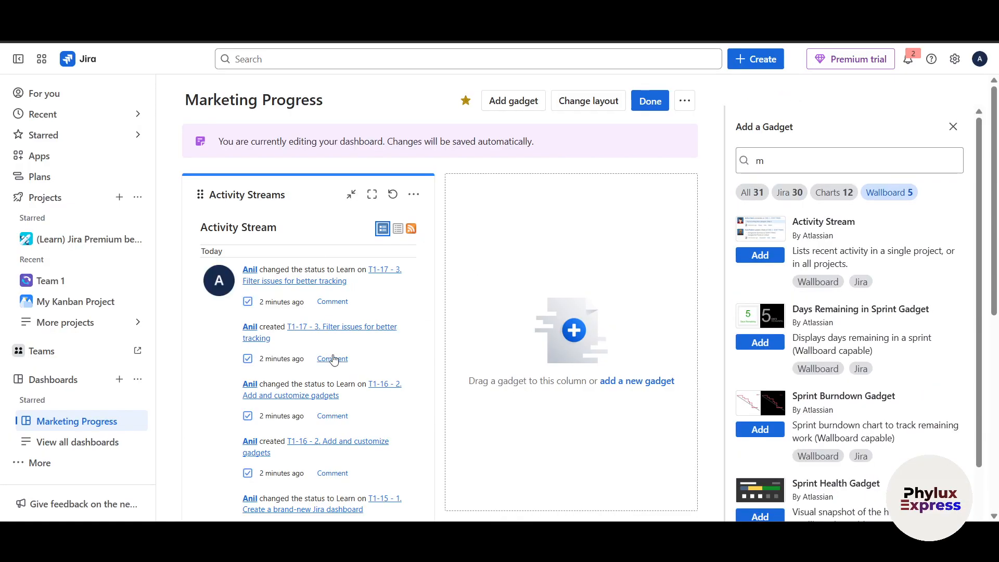
- Add the Sprint Burndown Gadget from the Wallboard gadgets to the dashboard
scroll(857, 422, "down", 2)
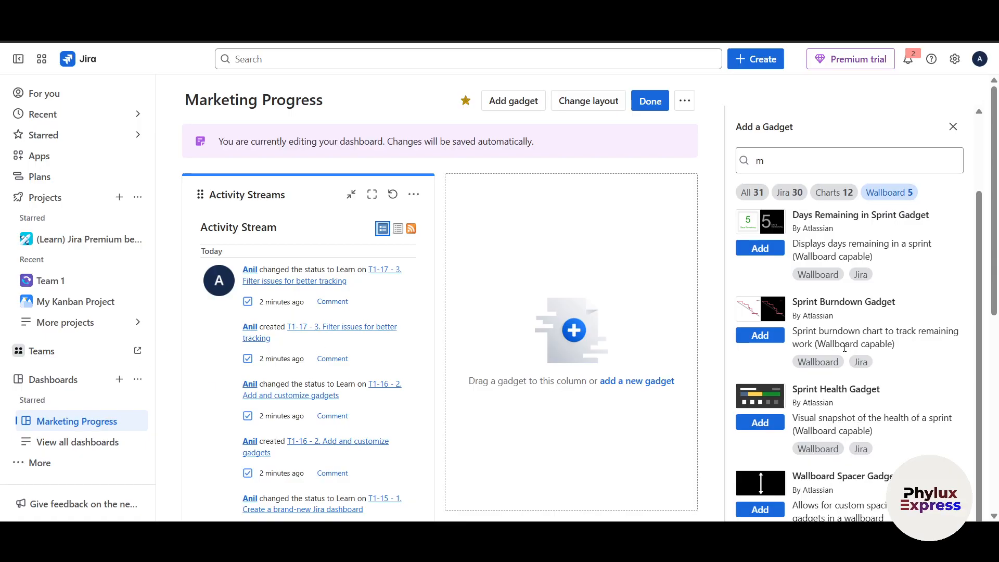
scroll(845, 347, "up", 1)
scroll(846, 352, "down", 1)
left_click(771, 338)
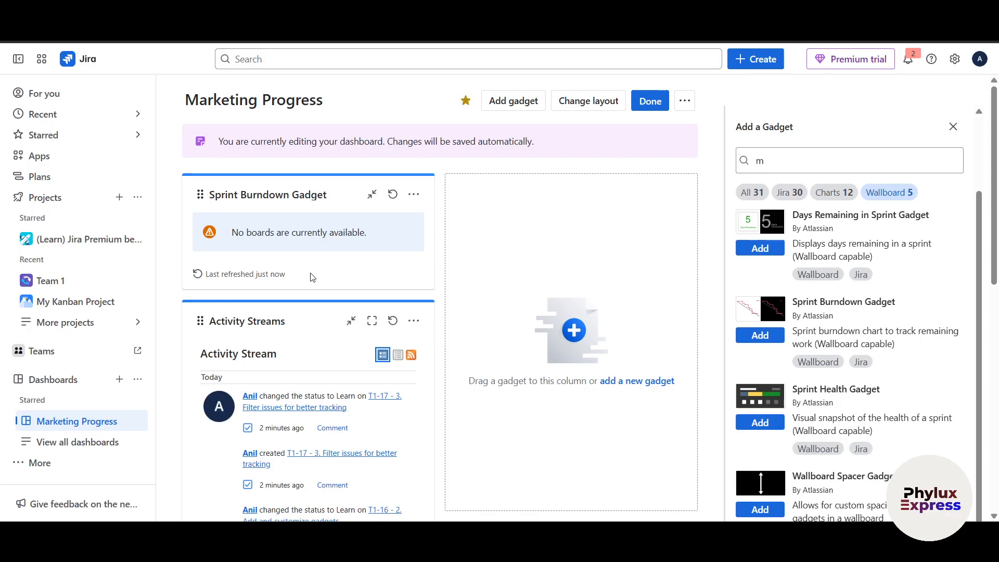
- Try searching the gadgets for "pi", clear the search text, and filter the list to the Charts category
left_click(791, 153)
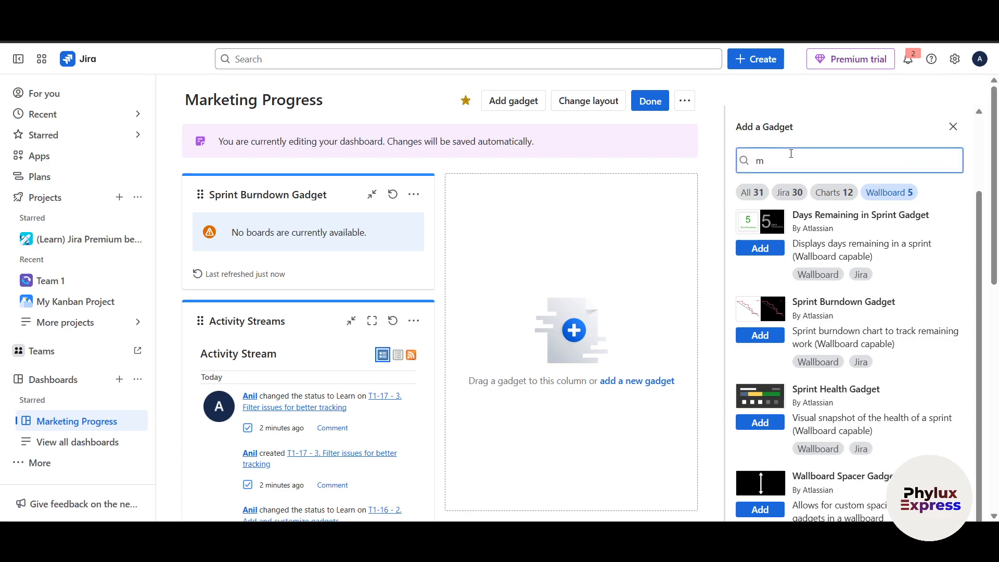
key("BackSpace")
type("pi")
key("BackSpace")
key("BackSpace")
key("BackSpace")
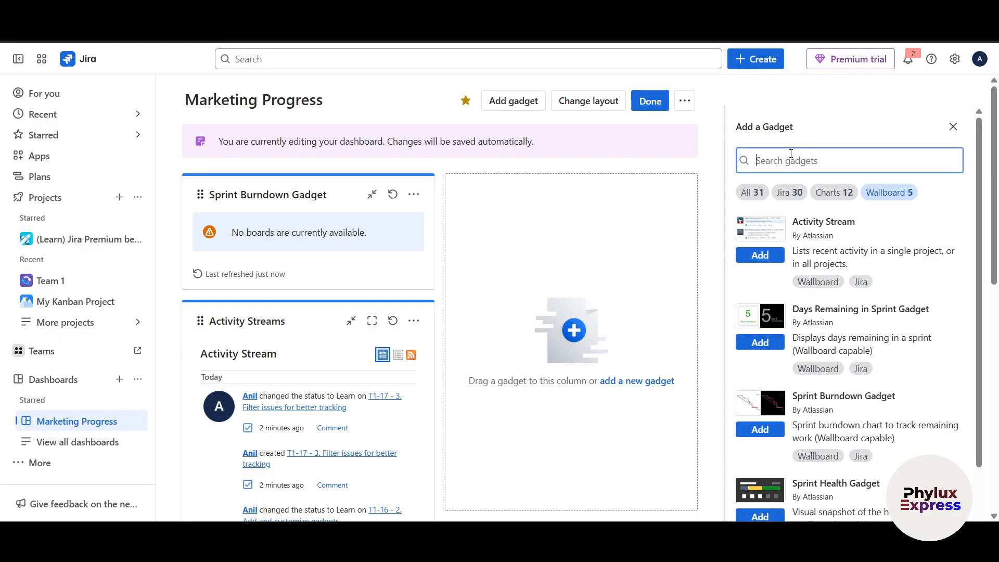
left_click(832, 198)
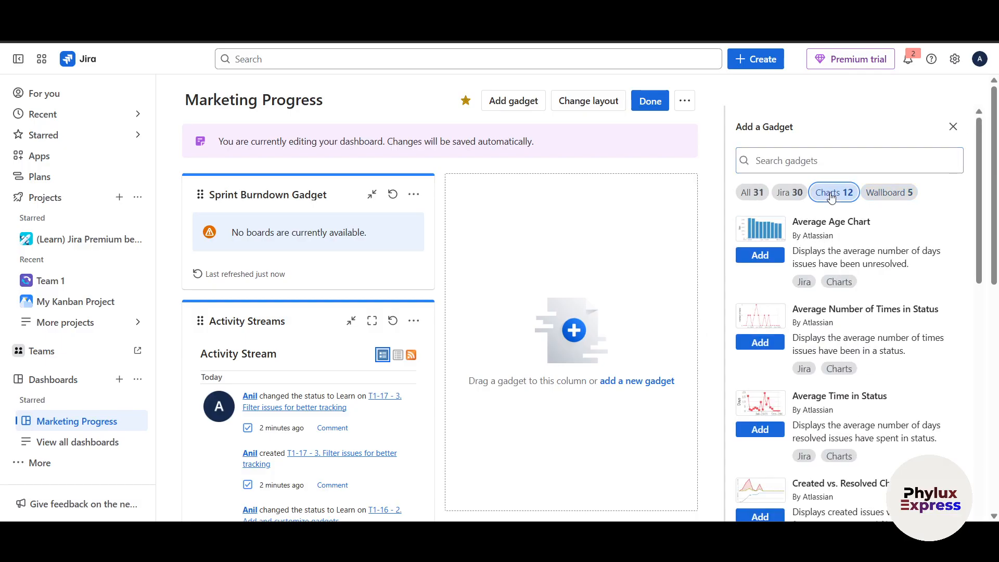
- Add the Pie Chart gadget from the Charts category and move it into the dashboard's empty second column
scroll(847, 360, "down", 8)
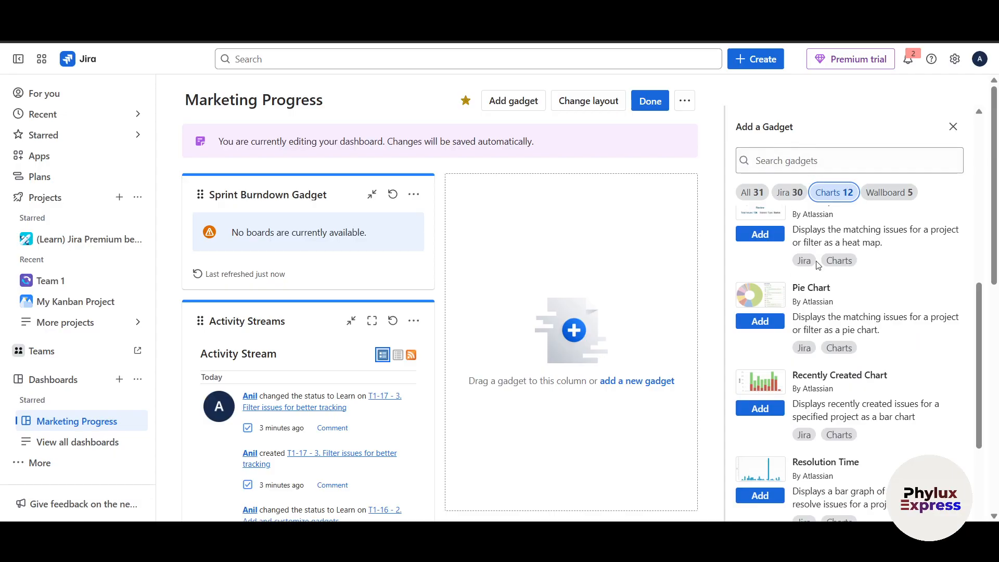
left_click(759, 321)
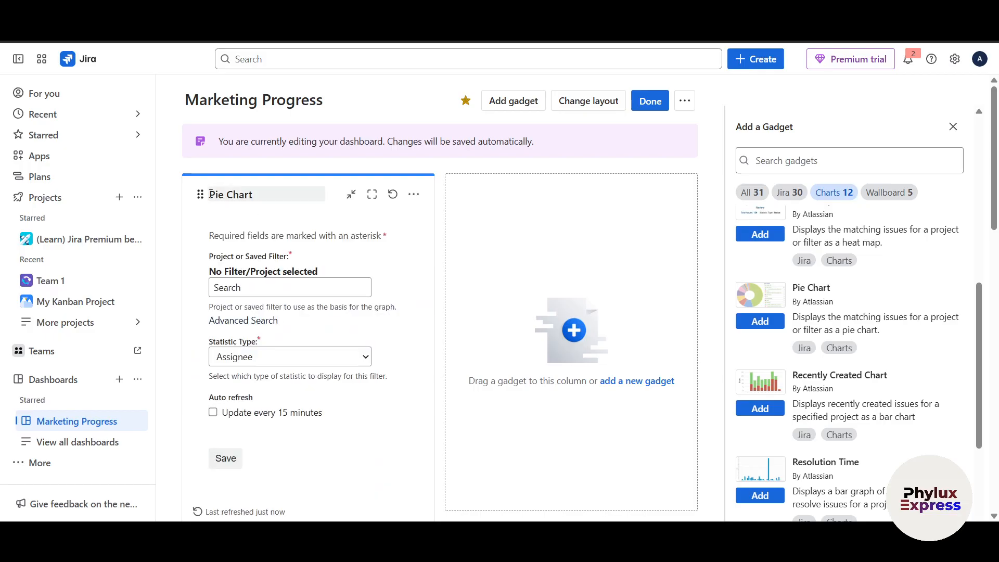
left_click_drag(199, 194, 502, 238)
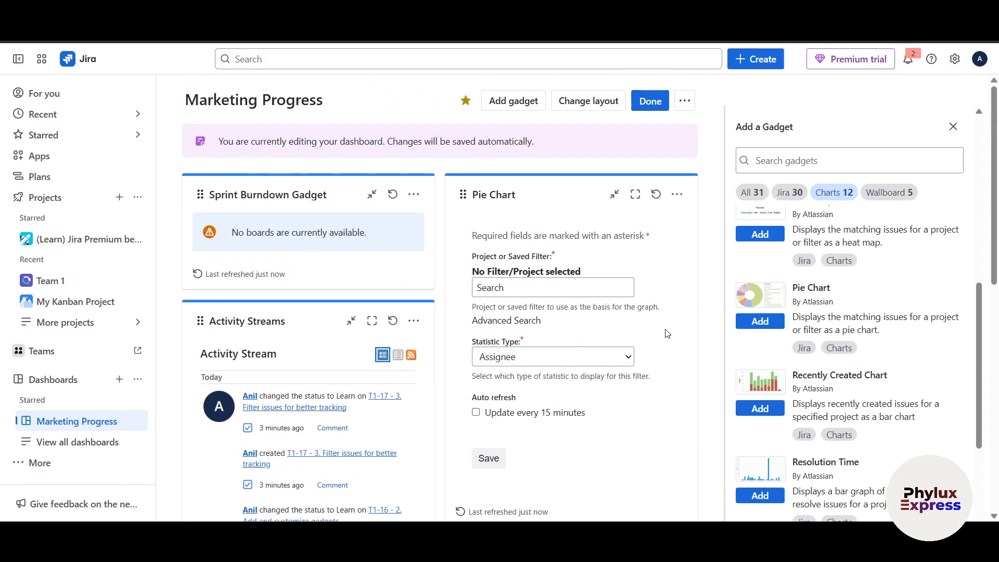
- Add the Workload Pie Chart gadget from the Charts category to the dashboard
scroll(781, 408, "down", 2)
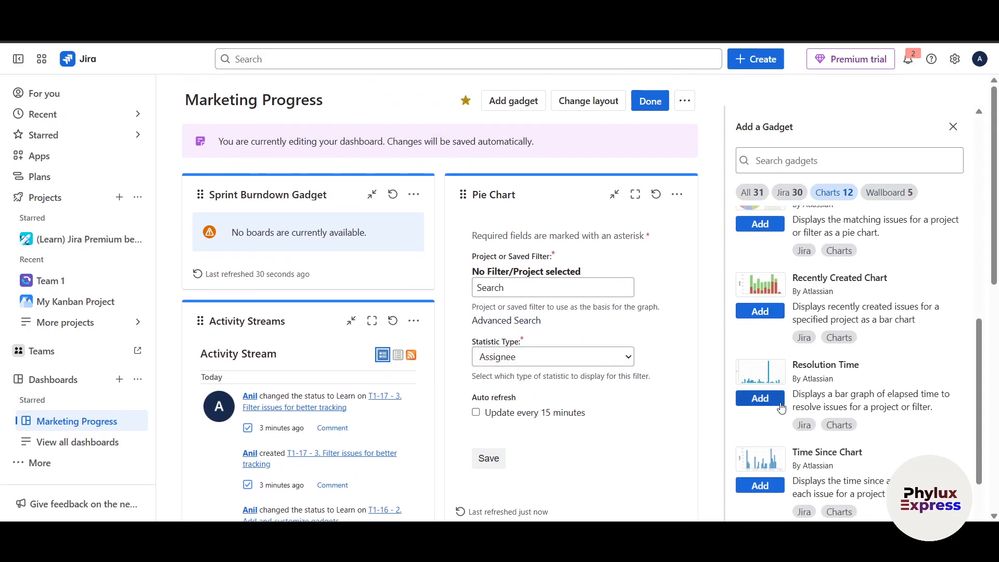
scroll(781, 408, "down", 3)
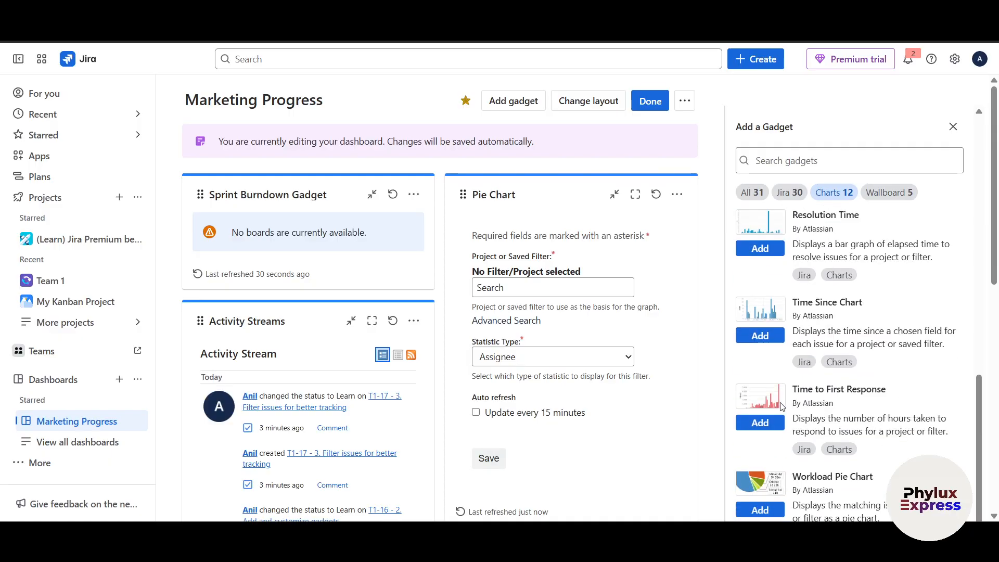
scroll(781, 408, "down", 4)
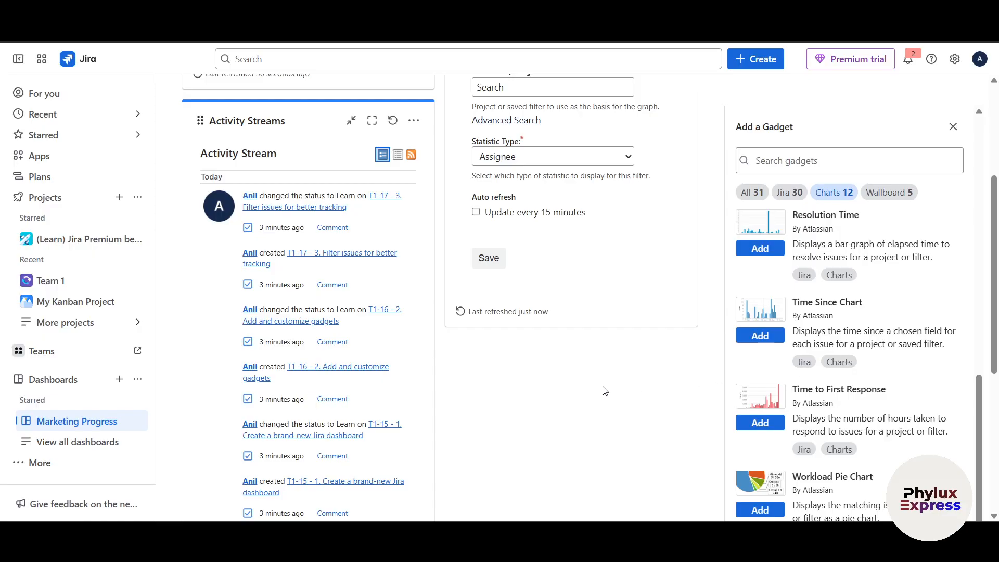
scroll(744, 369, "down", 3)
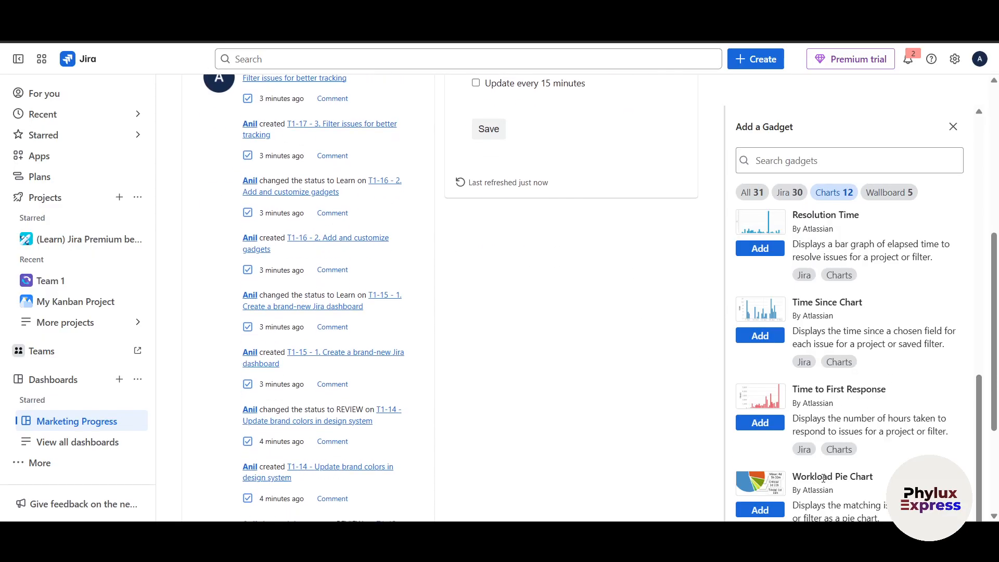
left_click(760, 509)
scroll(363, 323, "up", 6)
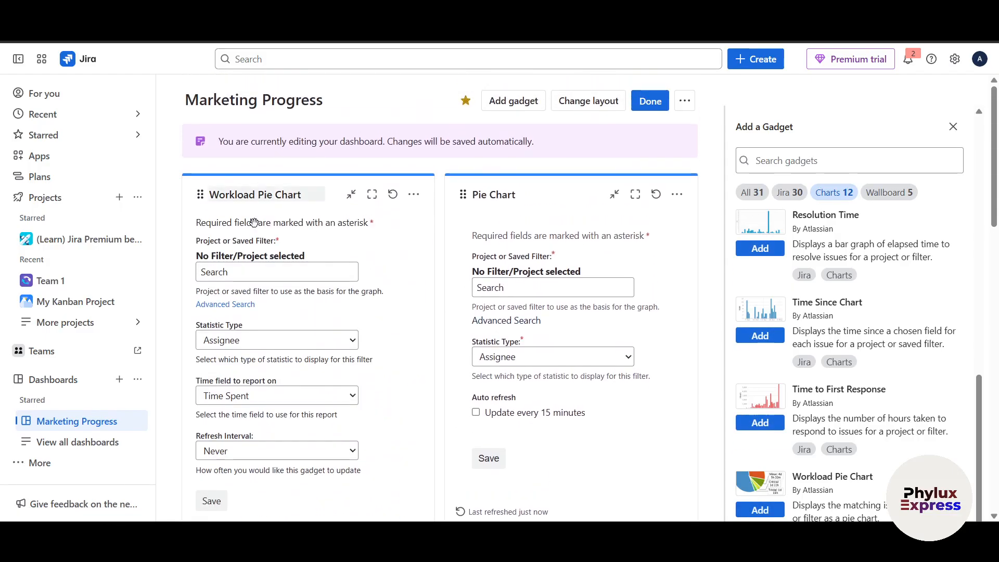
- Set the Workload Pie Chart's statistic type to Labels and try to save the gadget without a project or filter
left_click(243, 267)
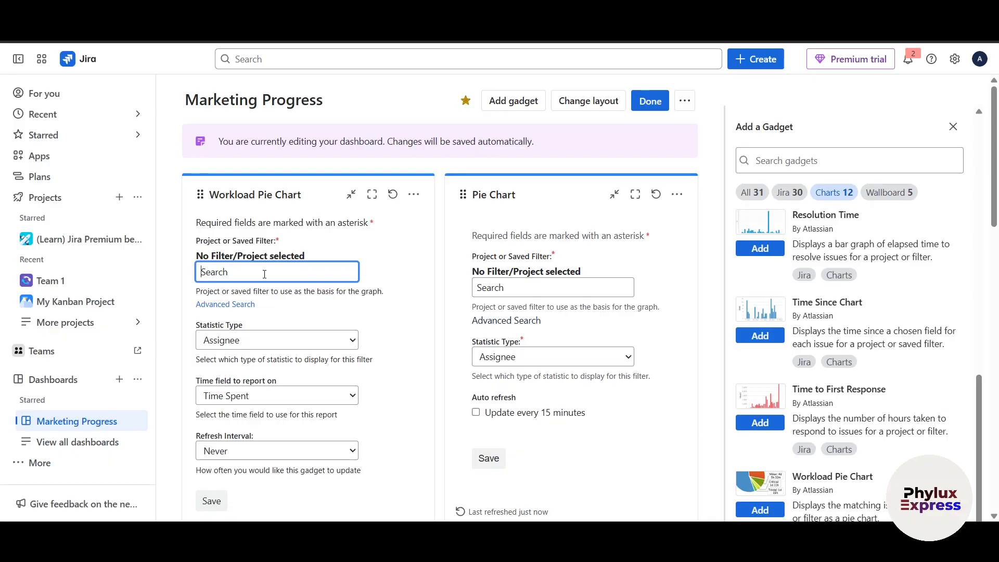
left_click(255, 339)
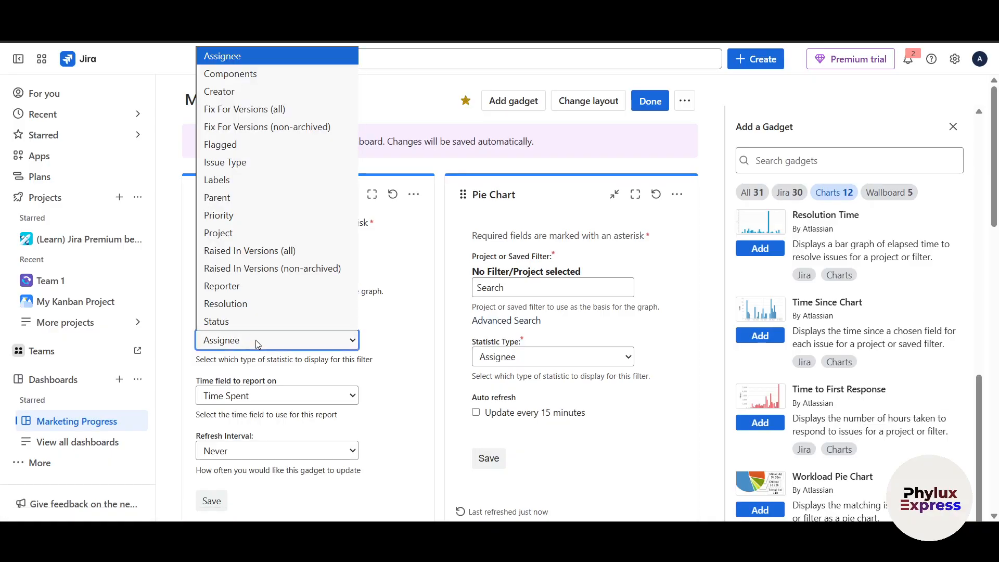
left_click(246, 180)
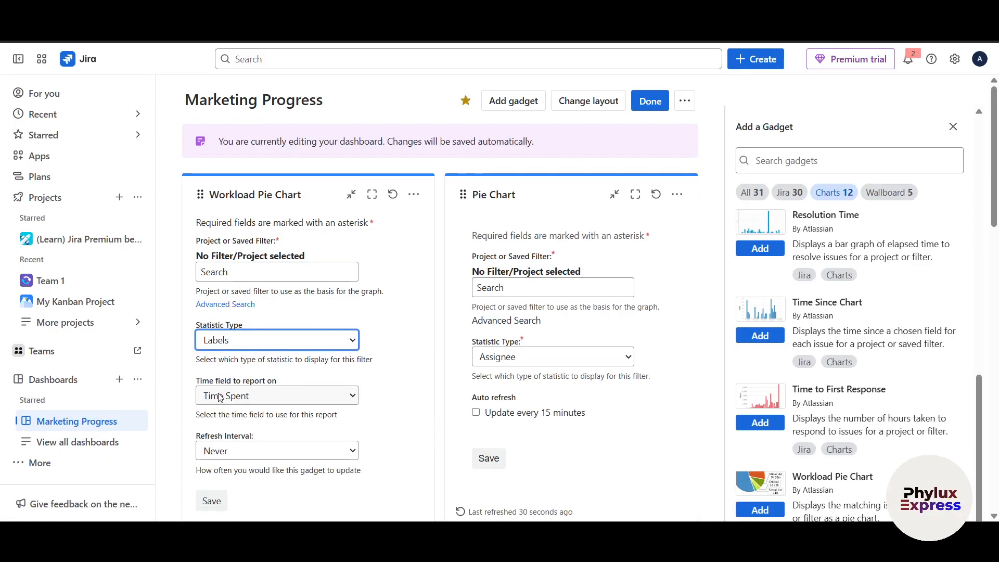
scroll(219, 396, "down", 2)
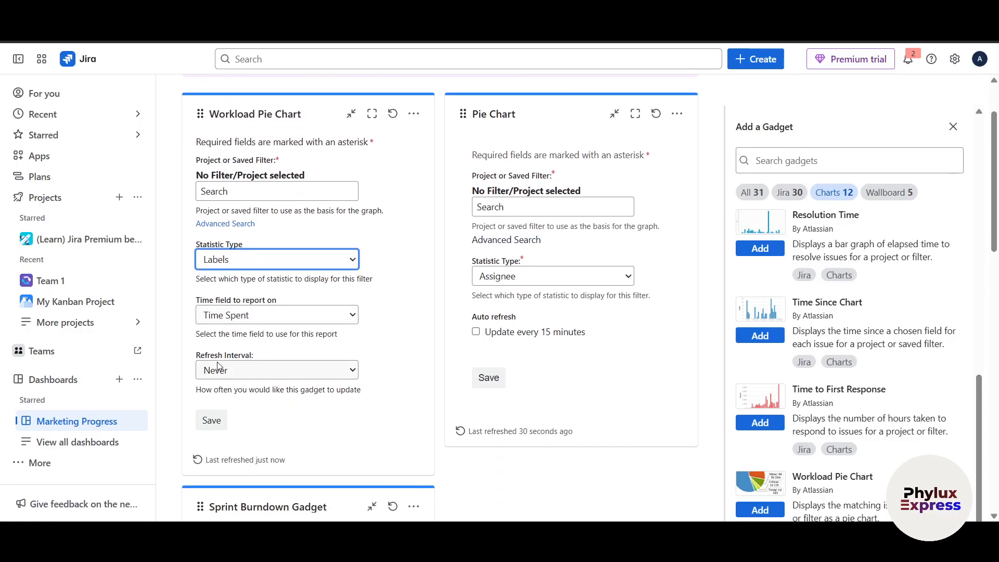
left_click(210, 421)
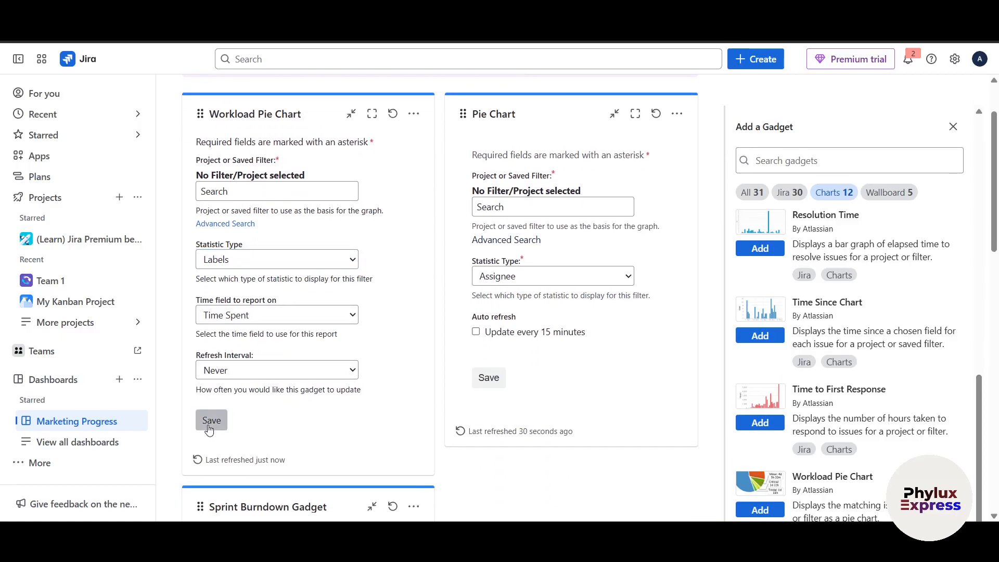
- Find "my" in the Workload Pie Chart's project or saved filter search and select My Kanban Project
left_click(243, 208)
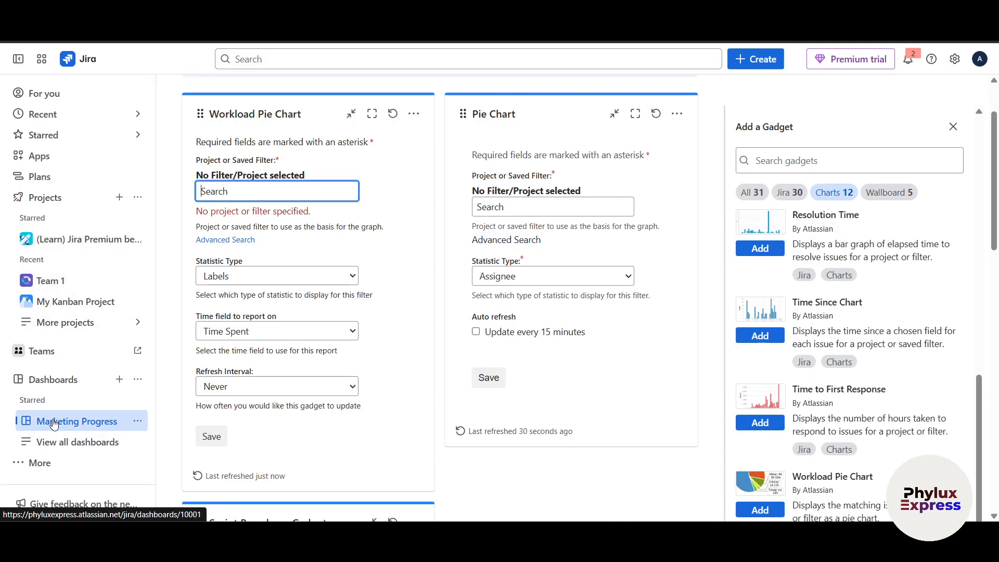
type("my")
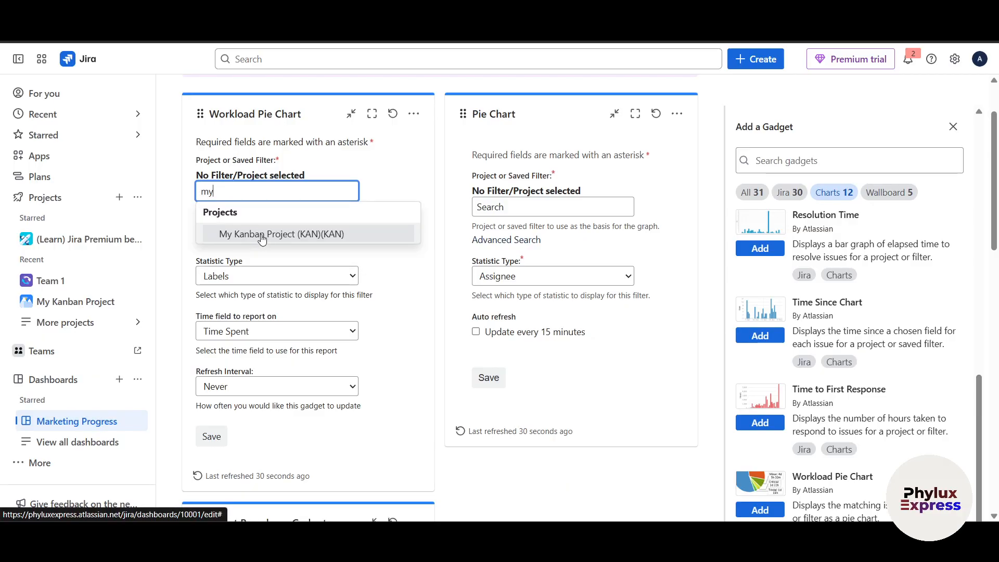
left_click(262, 239)
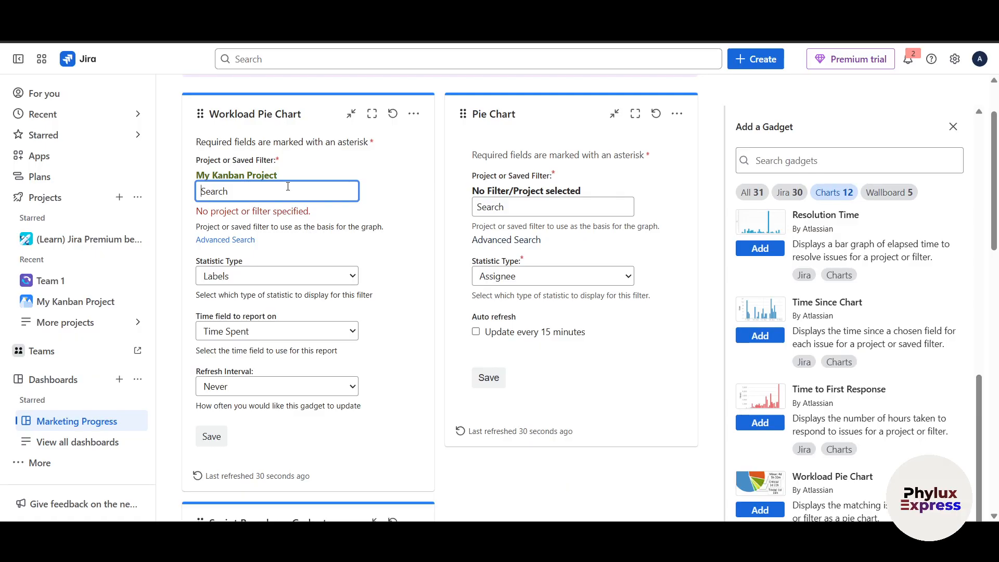
- Leave the dashboard editor for the list of all dashboards and open Marketing Progress for viewing
scroll(316, 268, "down", 8)
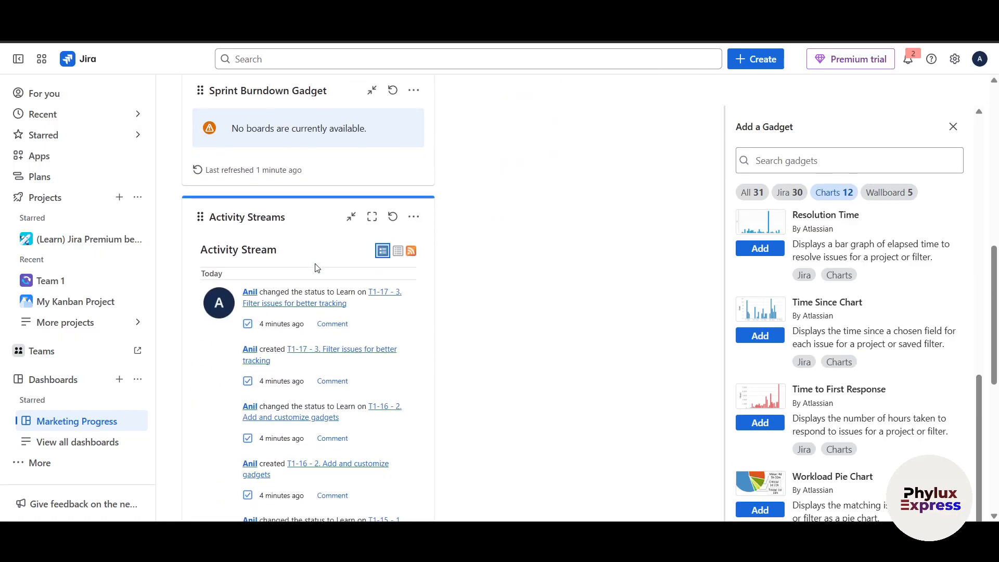
scroll(316, 268, "down", 7)
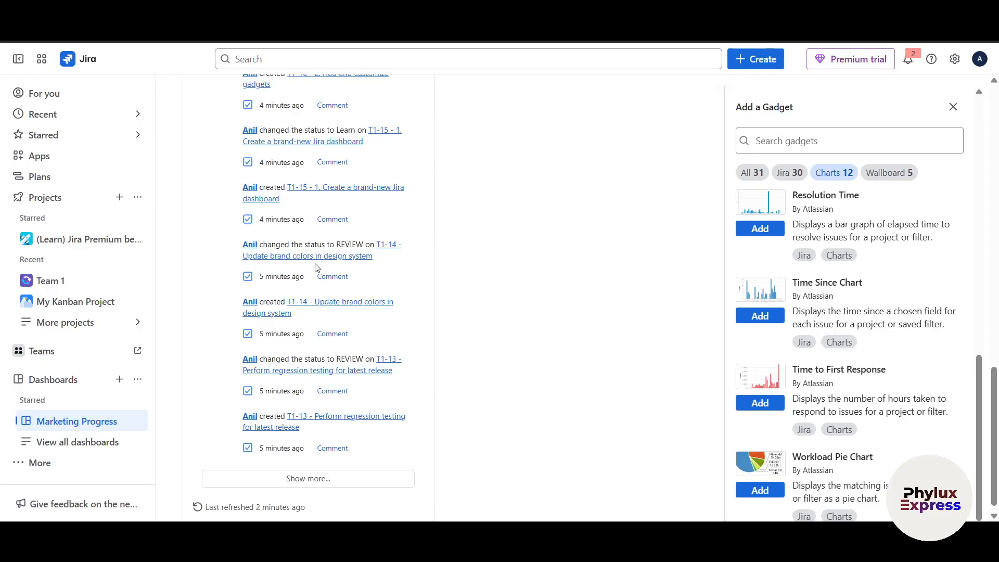
scroll(315, 268, "up", 10)
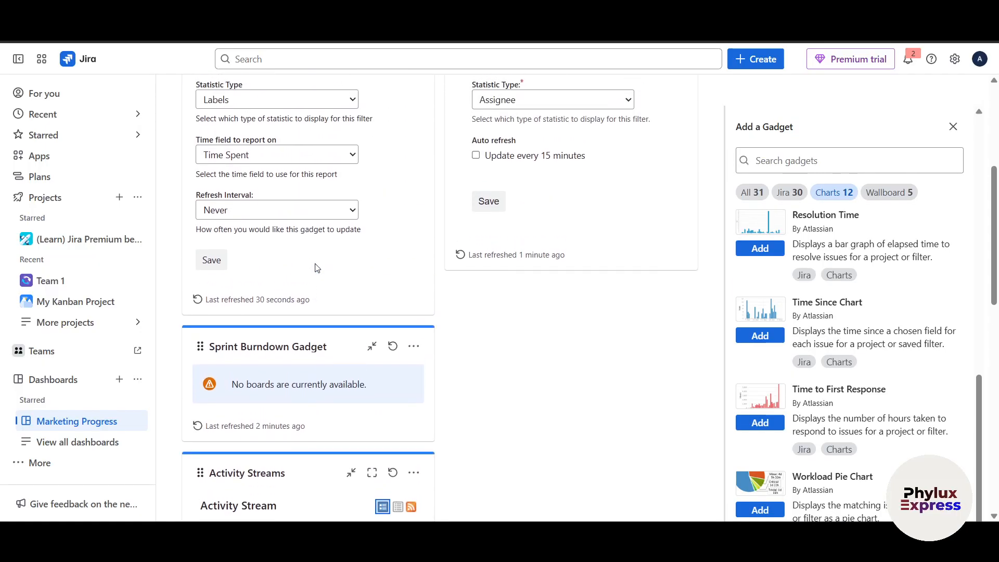
left_click(68, 445)
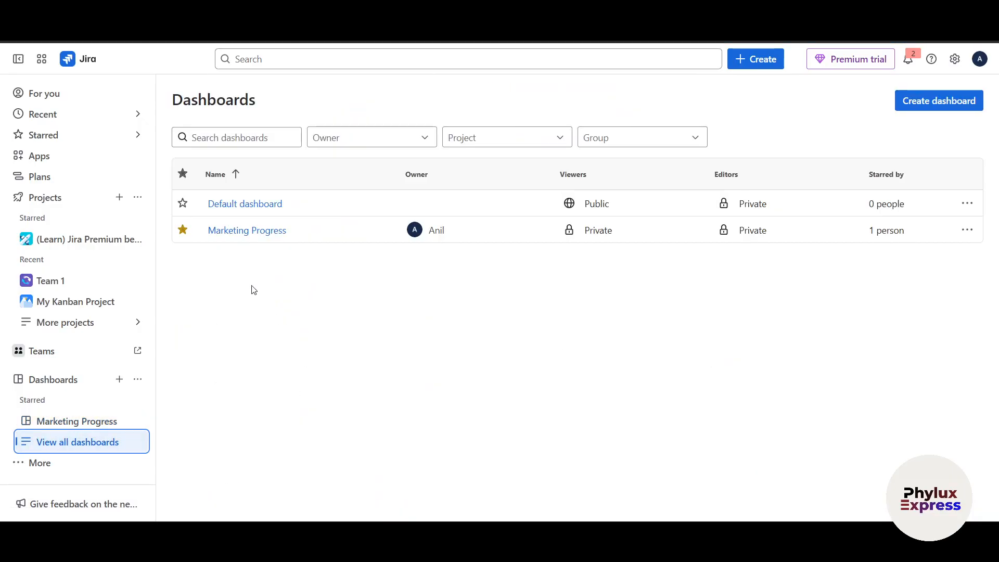
left_click(253, 235)
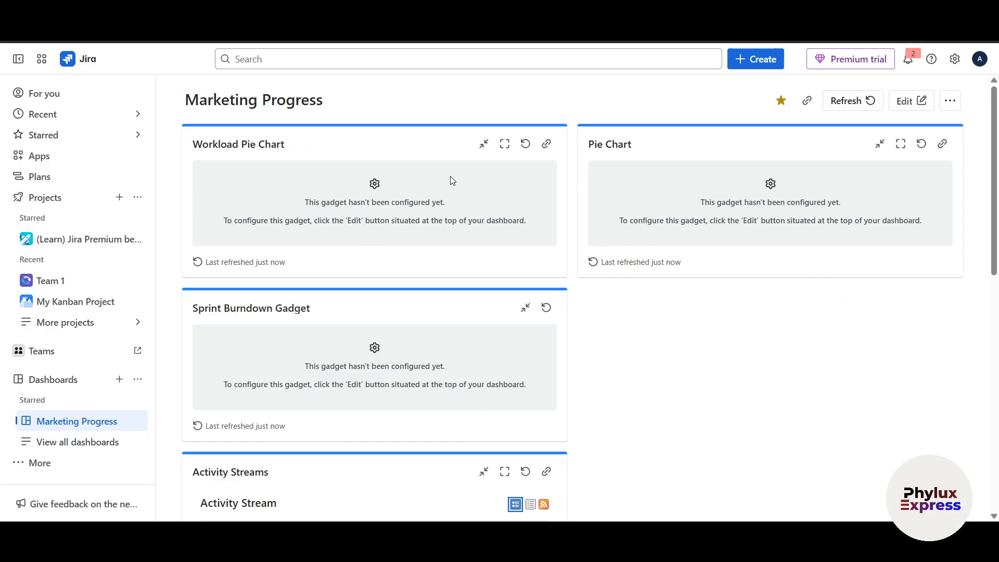
- Collapse and re-expand the Workload Pie Chart gadget, and maximize it and restore its normal size
left_click(483, 151)
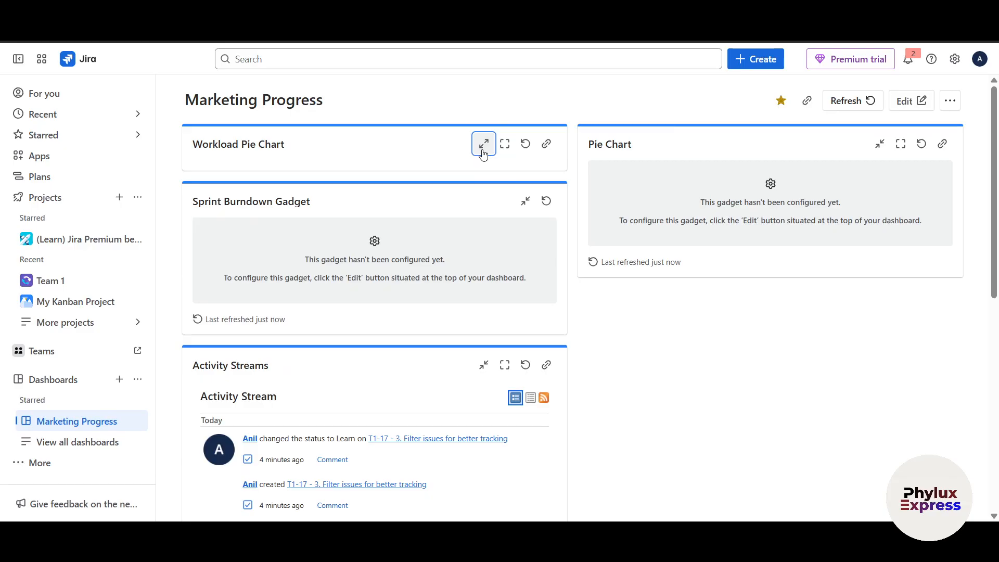
left_click(484, 152)
left_click(500, 149)
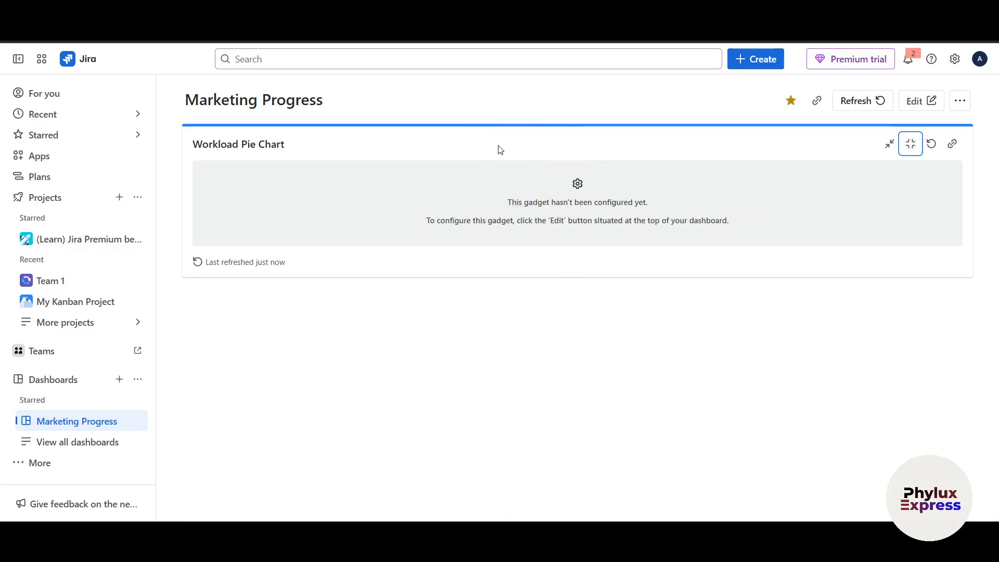
left_click(909, 144)
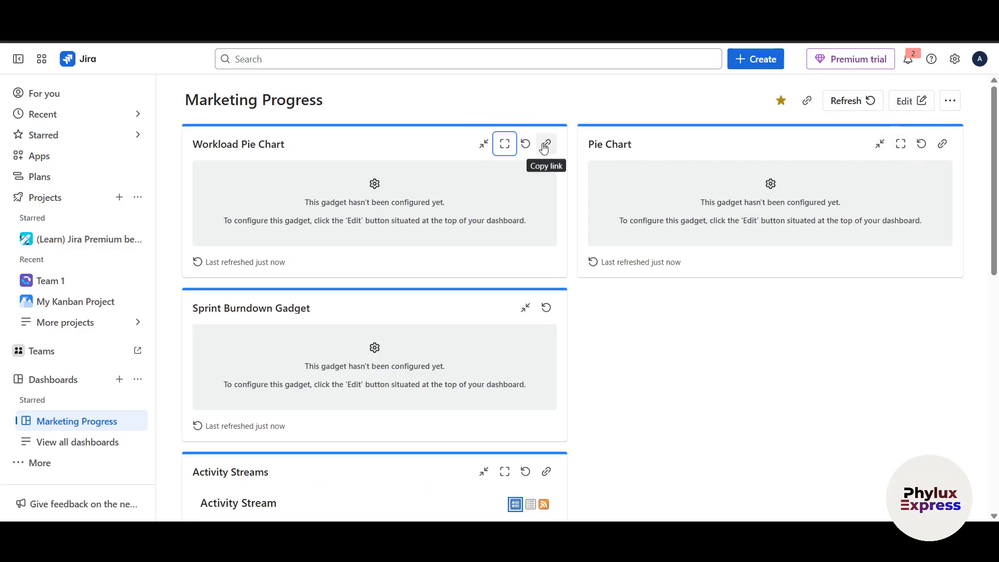
- Refresh the Workload Pie Chart gadget and copy its link
left_click(526, 147)
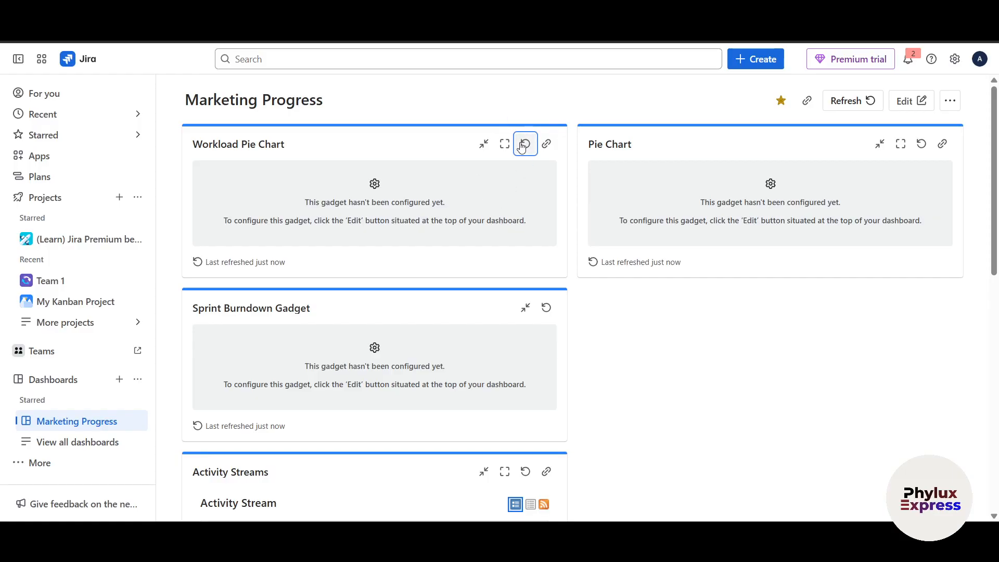
left_click(546, 144)
- Look through the gadgets on the Marketing Progress dashboard down to the end of the Activity Stream
scroll(463, 357, "down", 2)
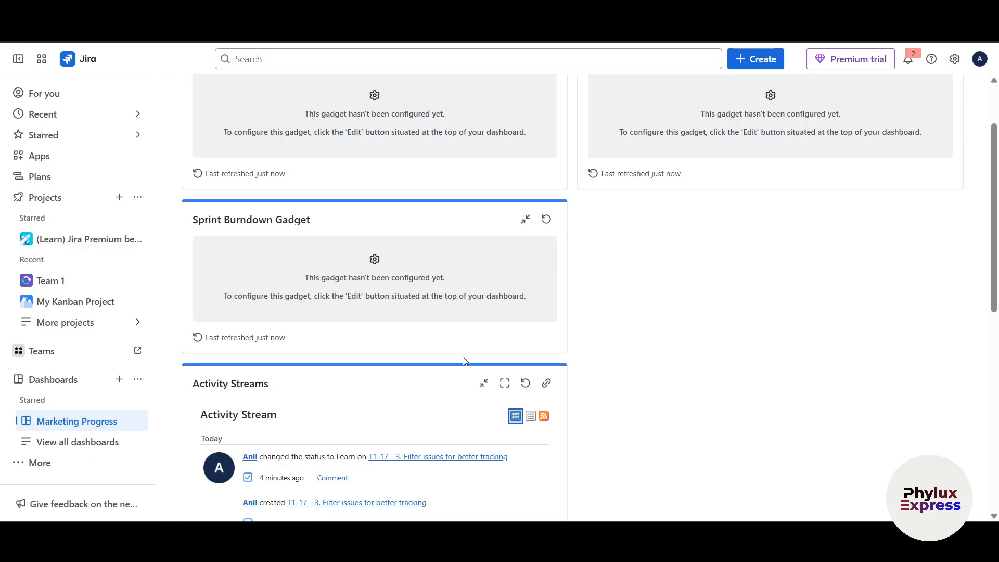
scroll(465, 361, "down", 2)
scroll(465, 360, "down", 1)
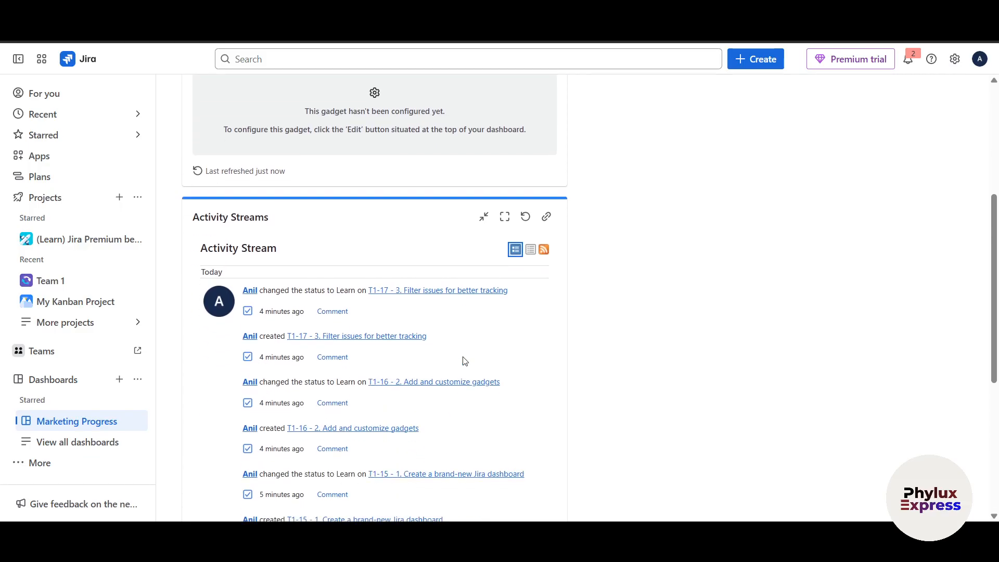
scroll(465, 361, "down", 1)
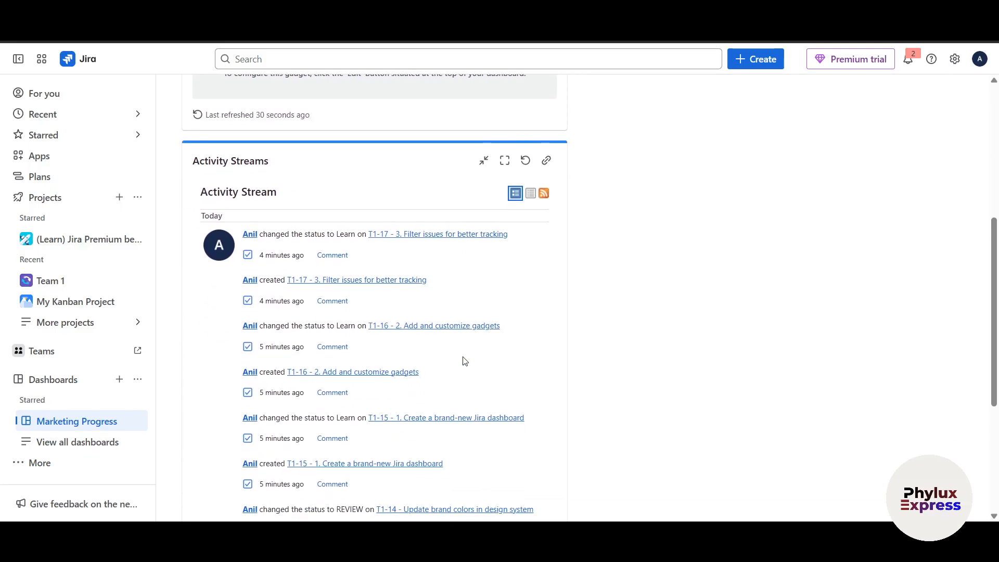
scroll(465, 361, "down", 4)
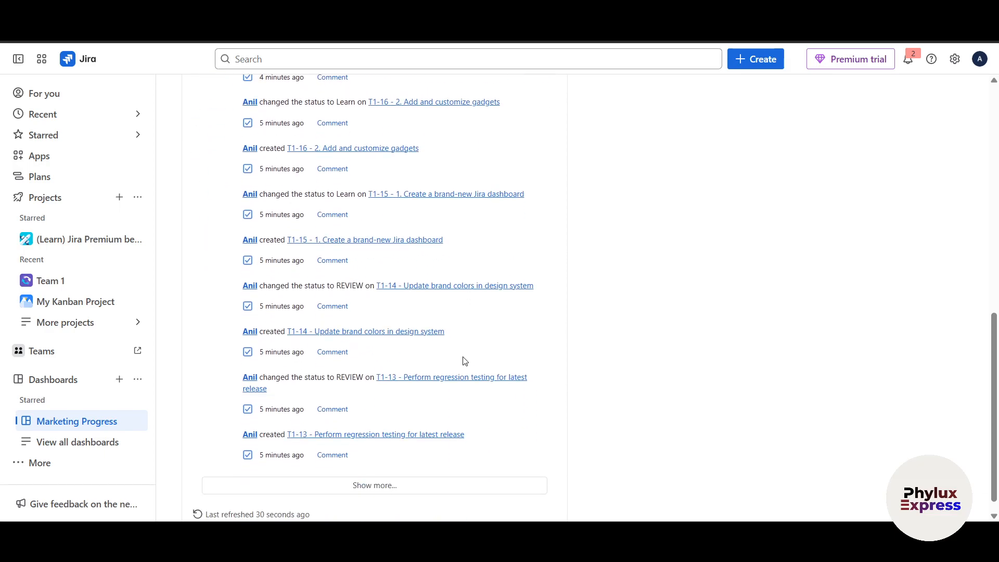
scroll(464, 360, "up", 10)
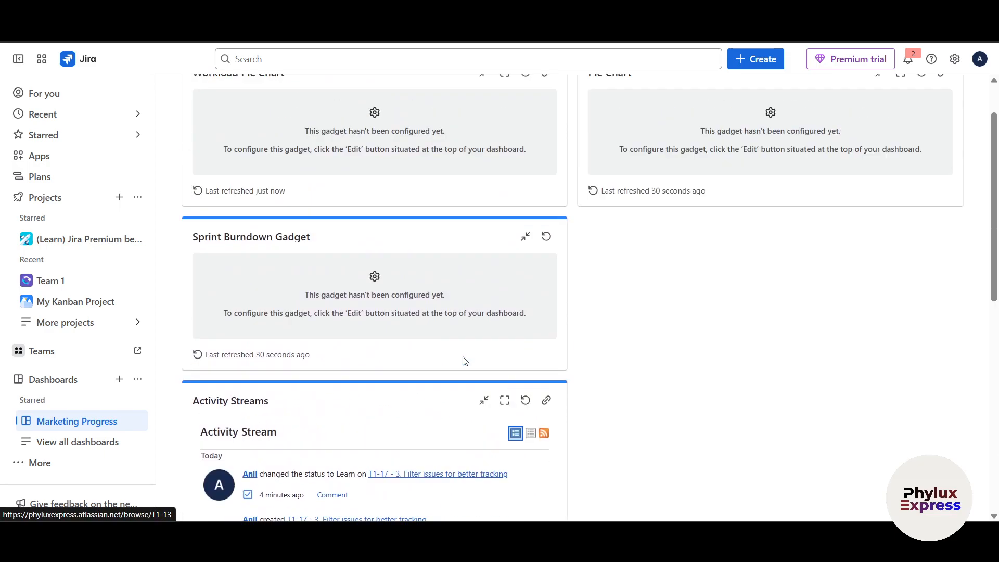
scroll(694, 396, "up", 1)
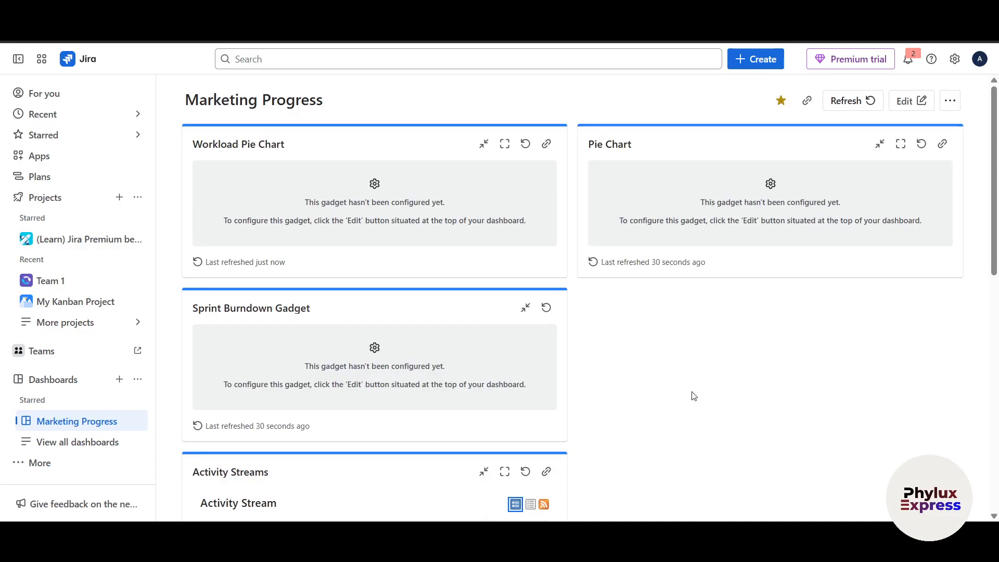
- Copy the Marketing Progress dashboard's link and paste it into the address bar of a new browser tab
left_click(950, 101)
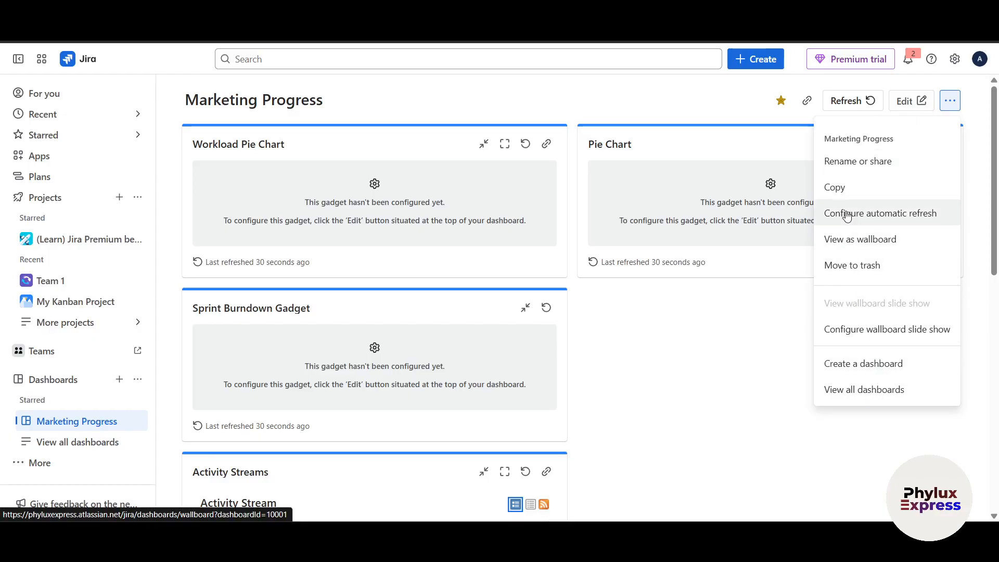
left_click(807, 101)
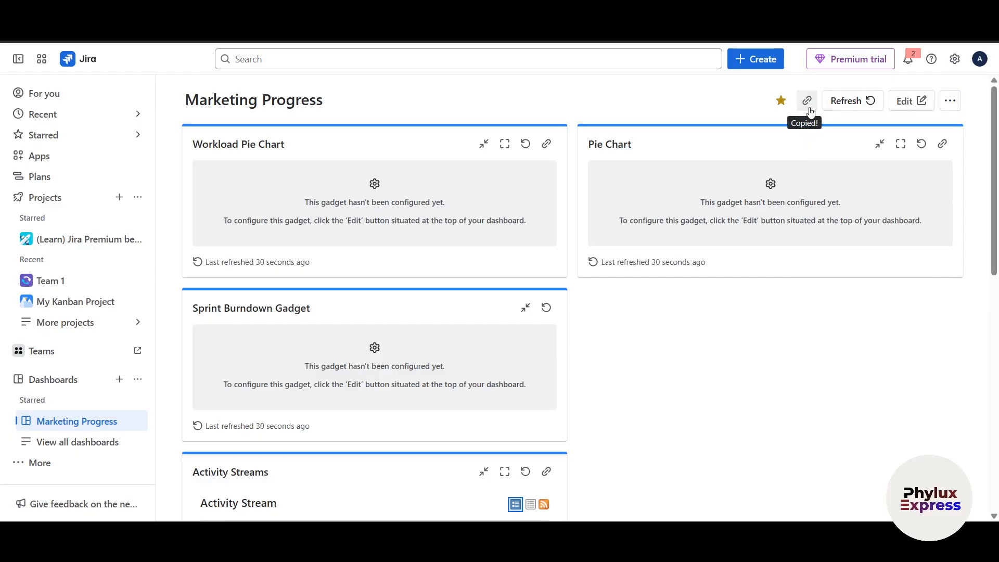
key("ctrl+t")
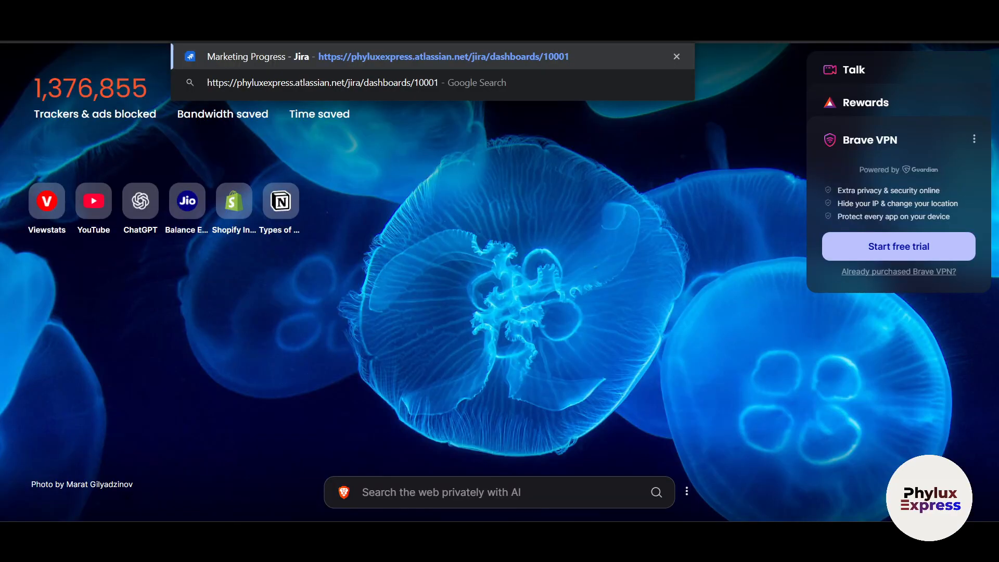